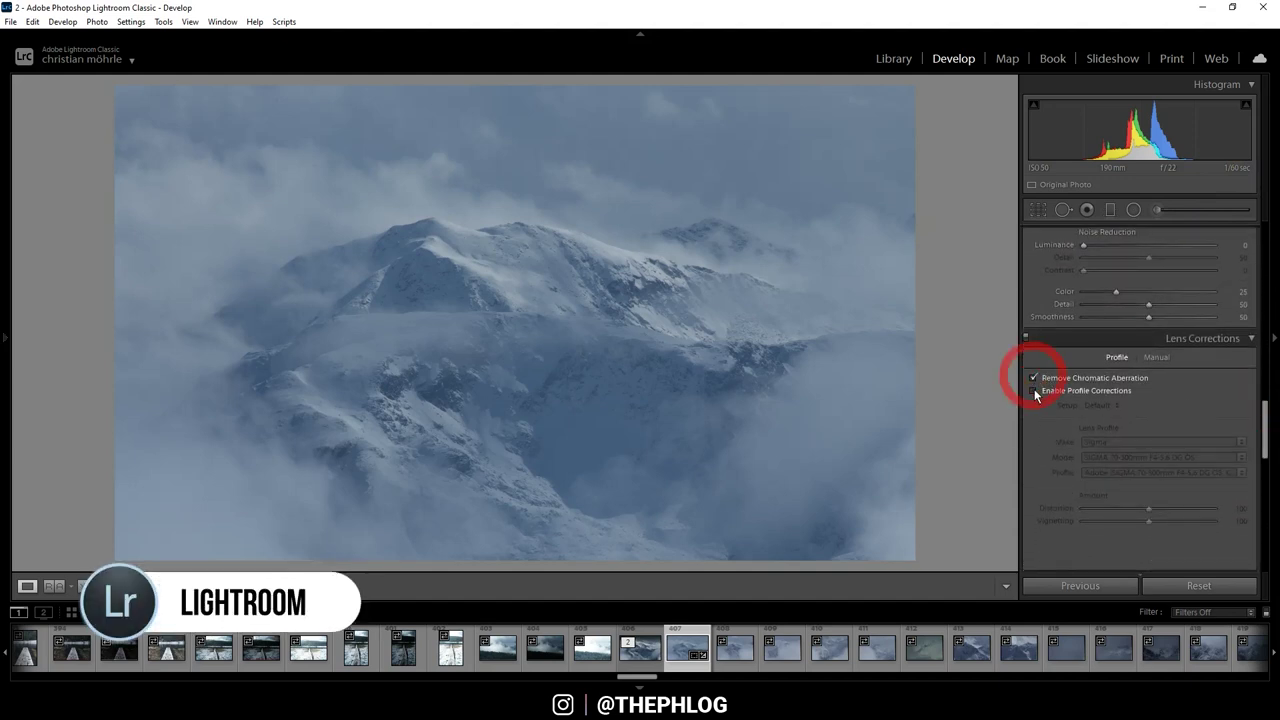
Step: Enable lens profile corrections and set the colour profile to Adobe Standard
{"action": "left_click", "coordinate": [1035, 391]}
{"action": "scroll", "coordinate": [1103, 280], "scroll_direction": "up", "scroll_amount": 10}
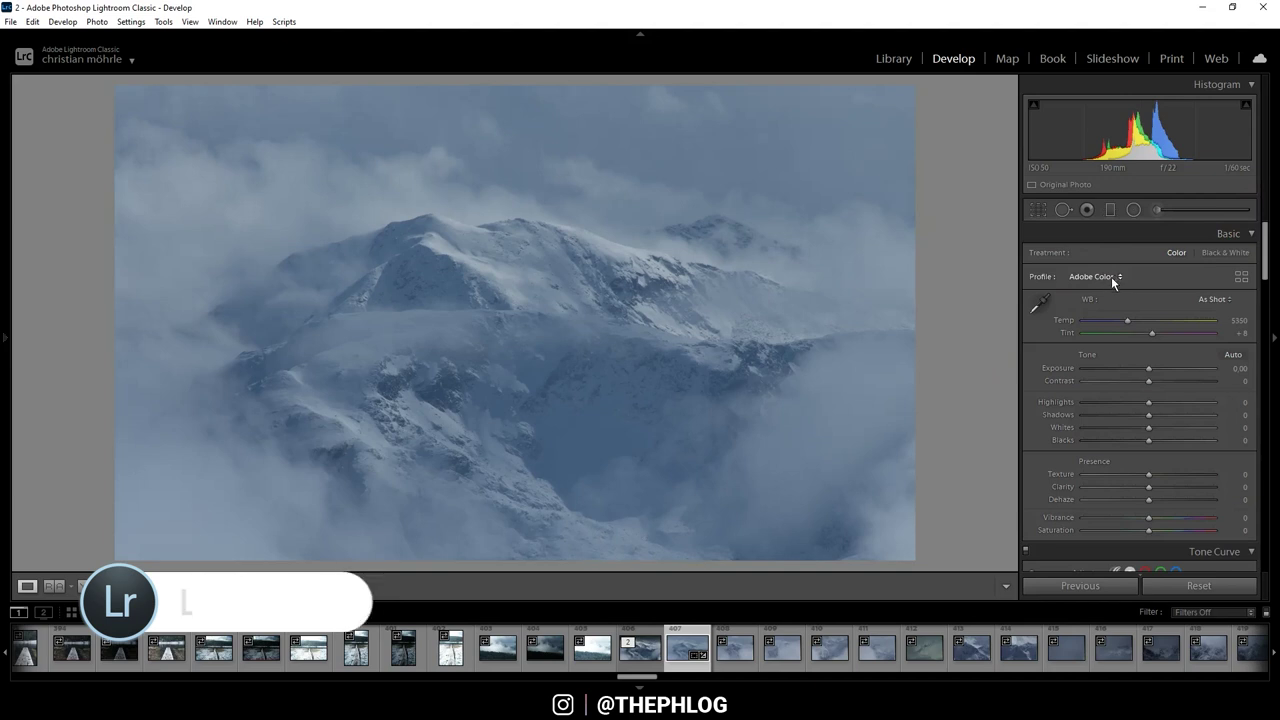
{"action": "left_click", "coordinate": [1111, 277]}
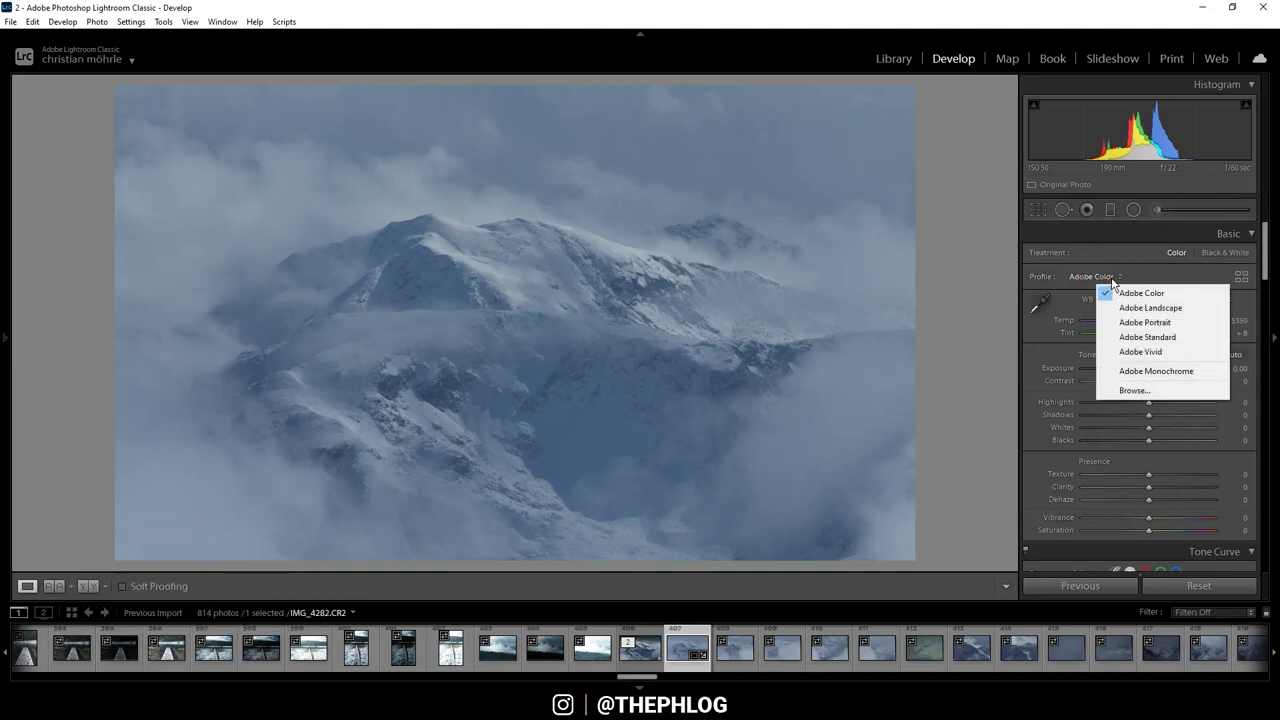
{"action": "left_click", "coordinate": [1140, 337]}
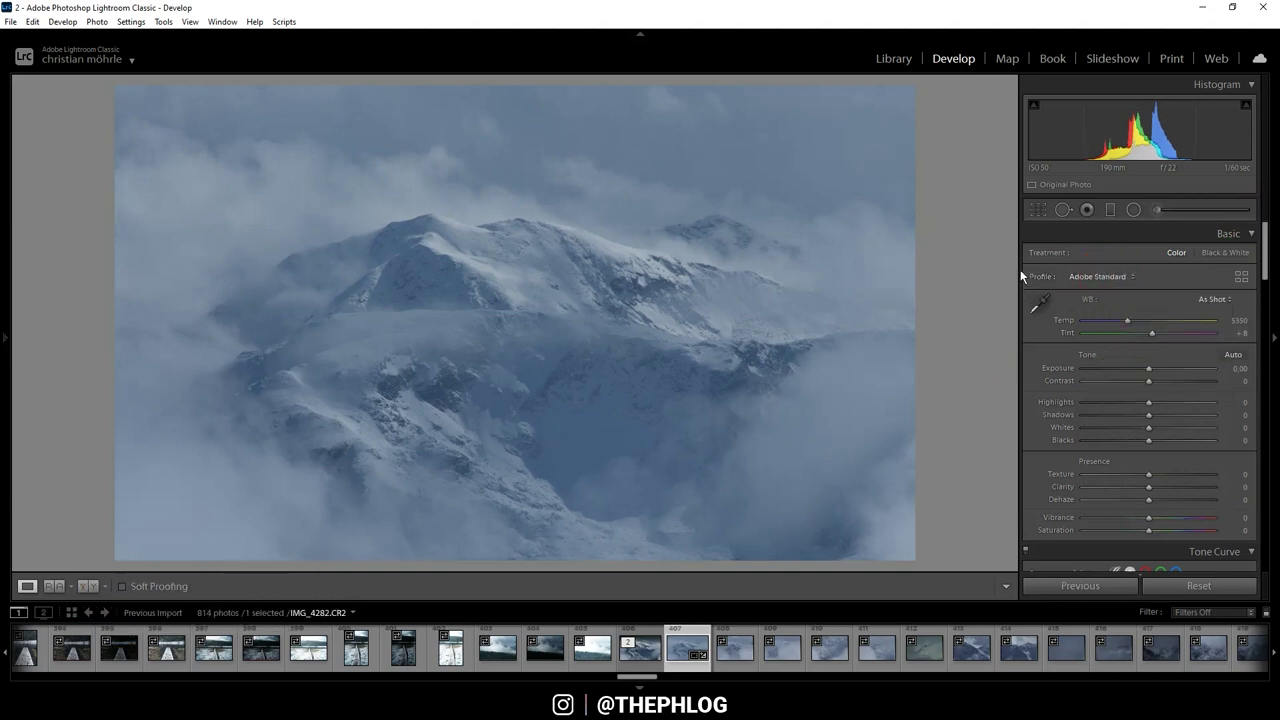
Step: Try enlarging the crop, undo it, and close Crop with the framing unchanged
{"action": "left_click", "coordinate": [1040, 211]}
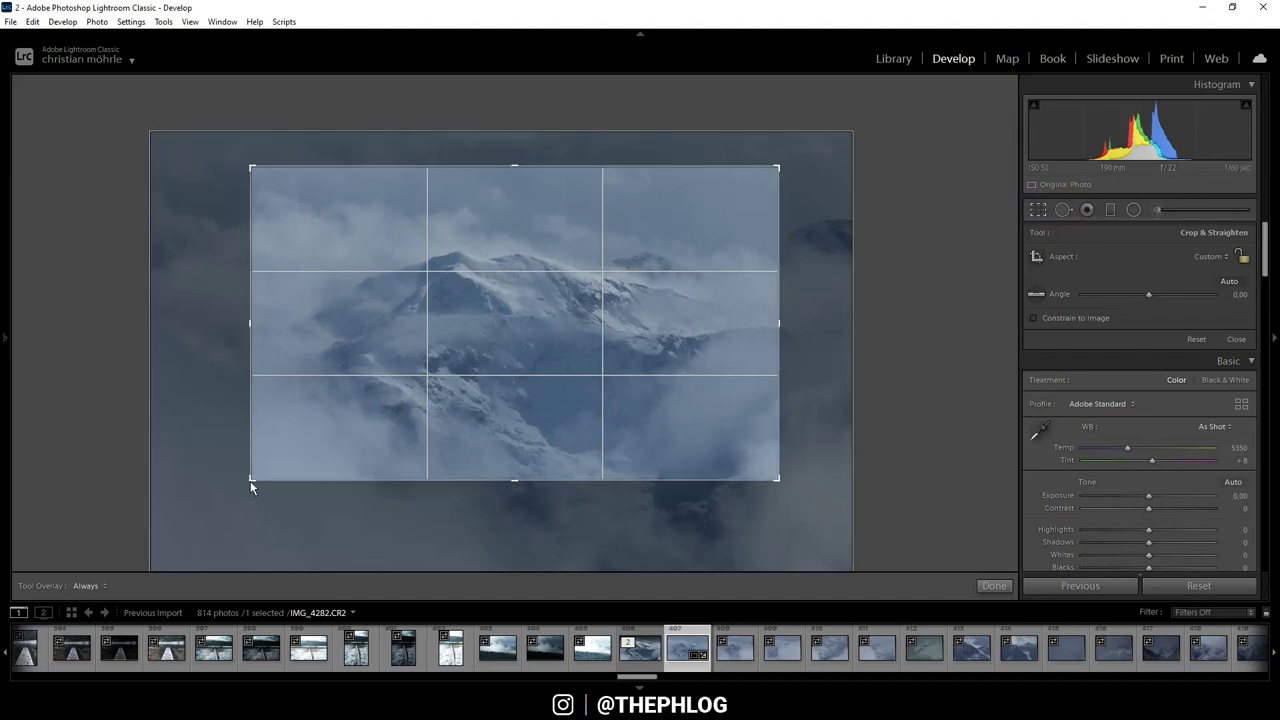
{"action": "left_click_drag", "start_coordinate": [250, 481], "coordinate": [184, 518]}
{"action": "key", "text": "ctrl+z"}
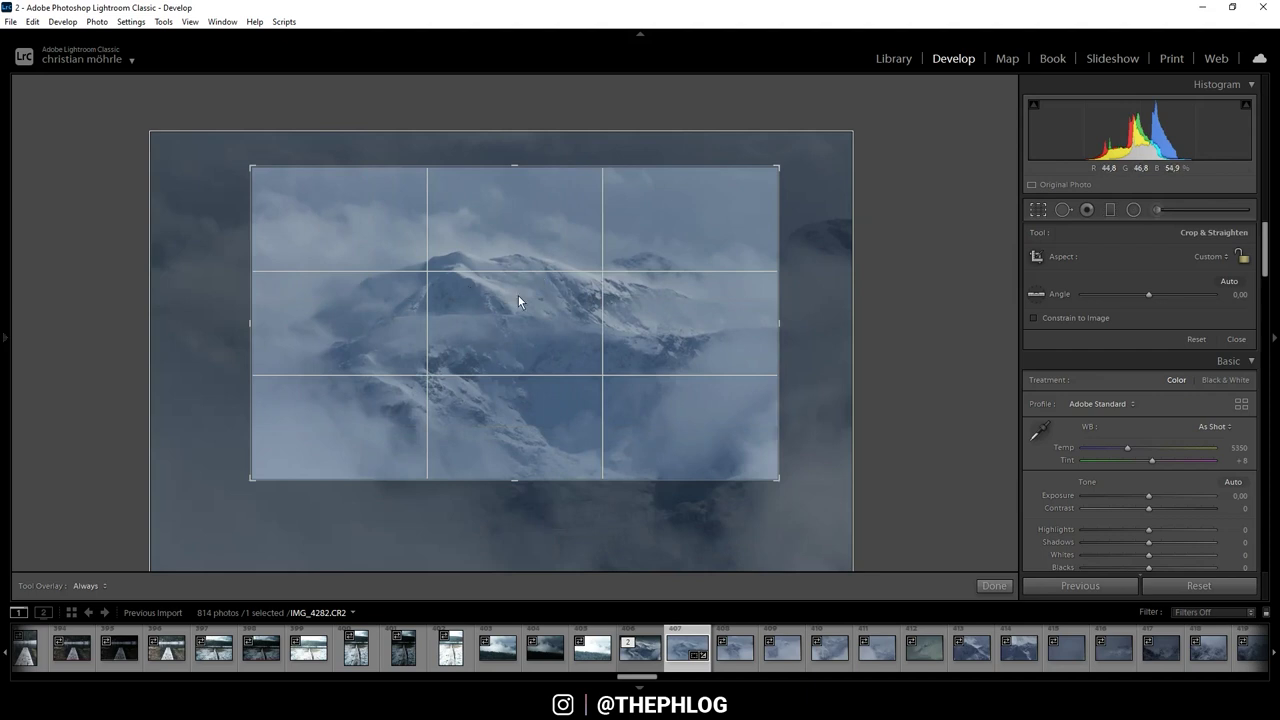
{"action": "left_click", "coordinate": [1033, 213]}
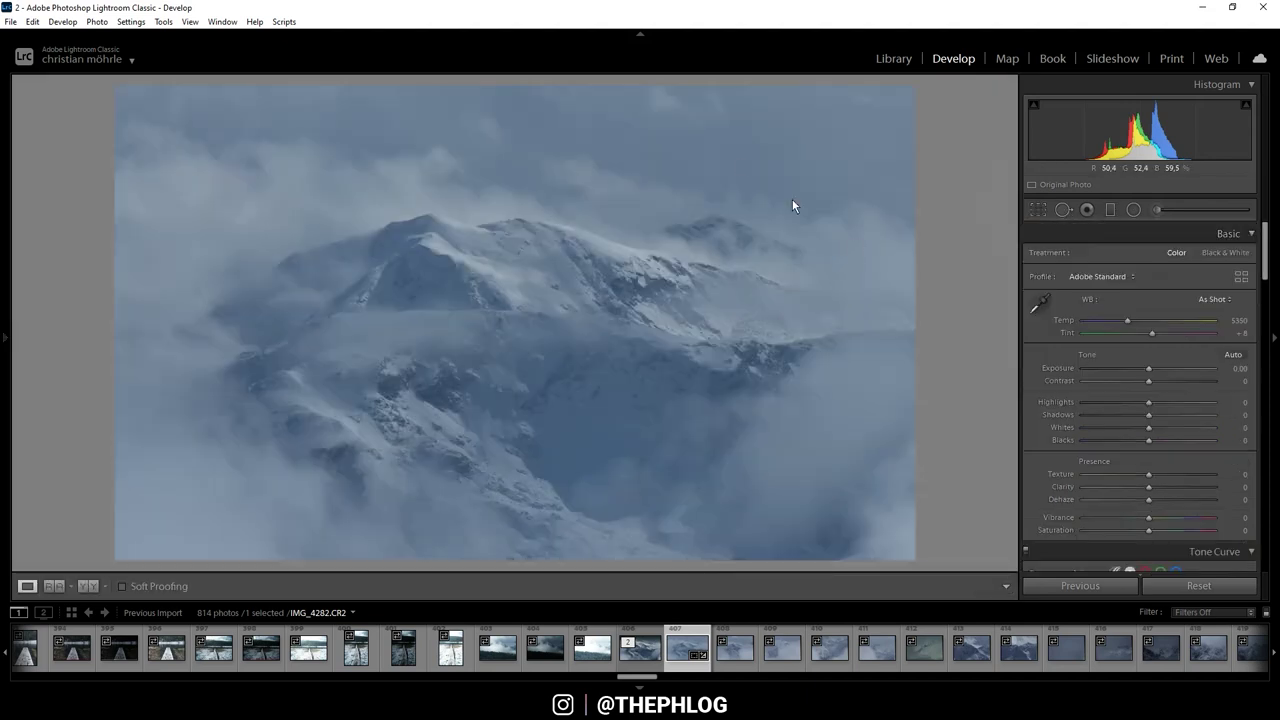
Step: Drag Exposure down to -2.60 and Whites up to +87 in the Basic panel
{"action": "scroll", "coordinate": [1240, 254], "scroll_direction": "down", "scroll_amount": 2}
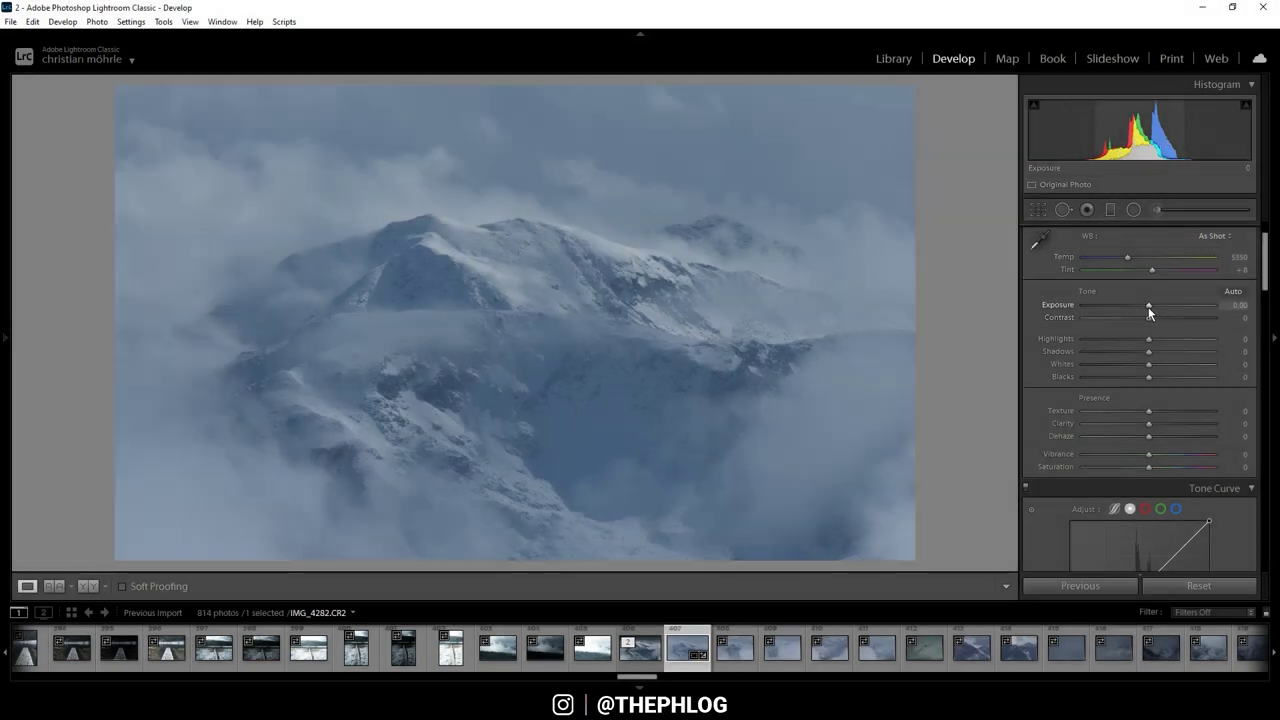
{"action": "left_click_drag", "start_coordinate": [1148, 307], "coordinate": [1142, 306]}
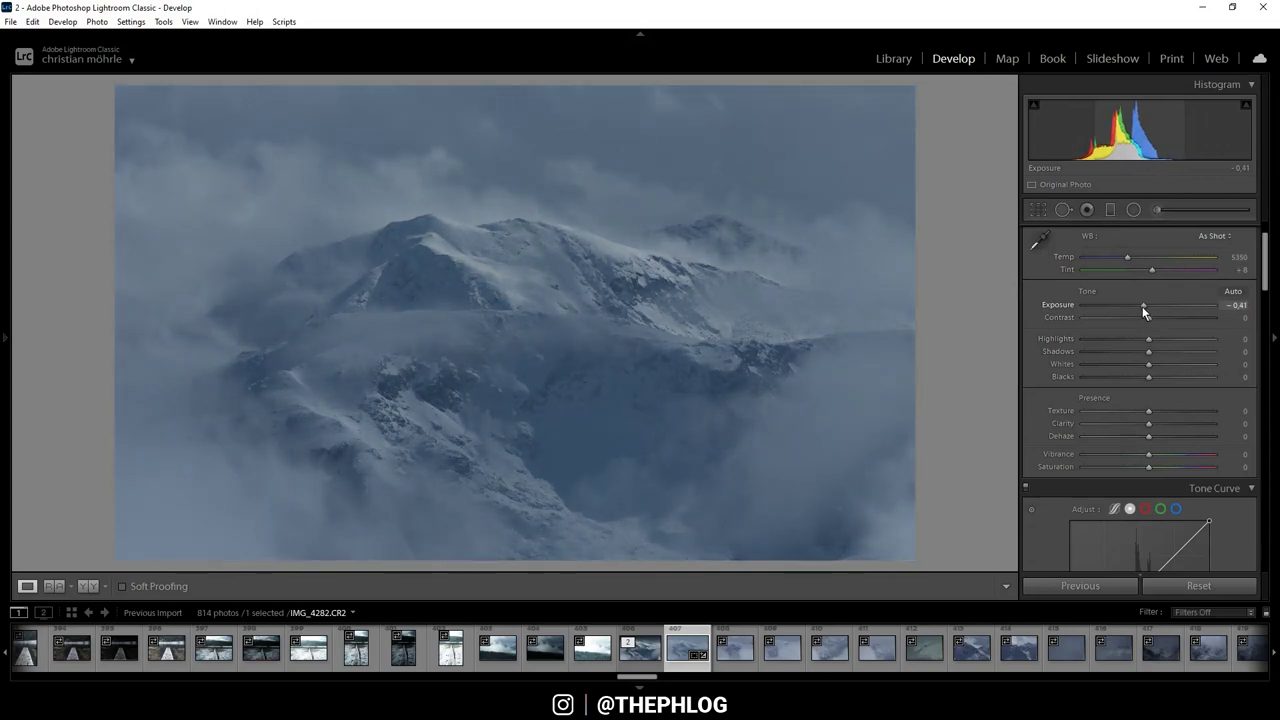
{"action": "left_click_drag", "start_coordinate": [1142, 306], "coordinate": [1112, 306]}
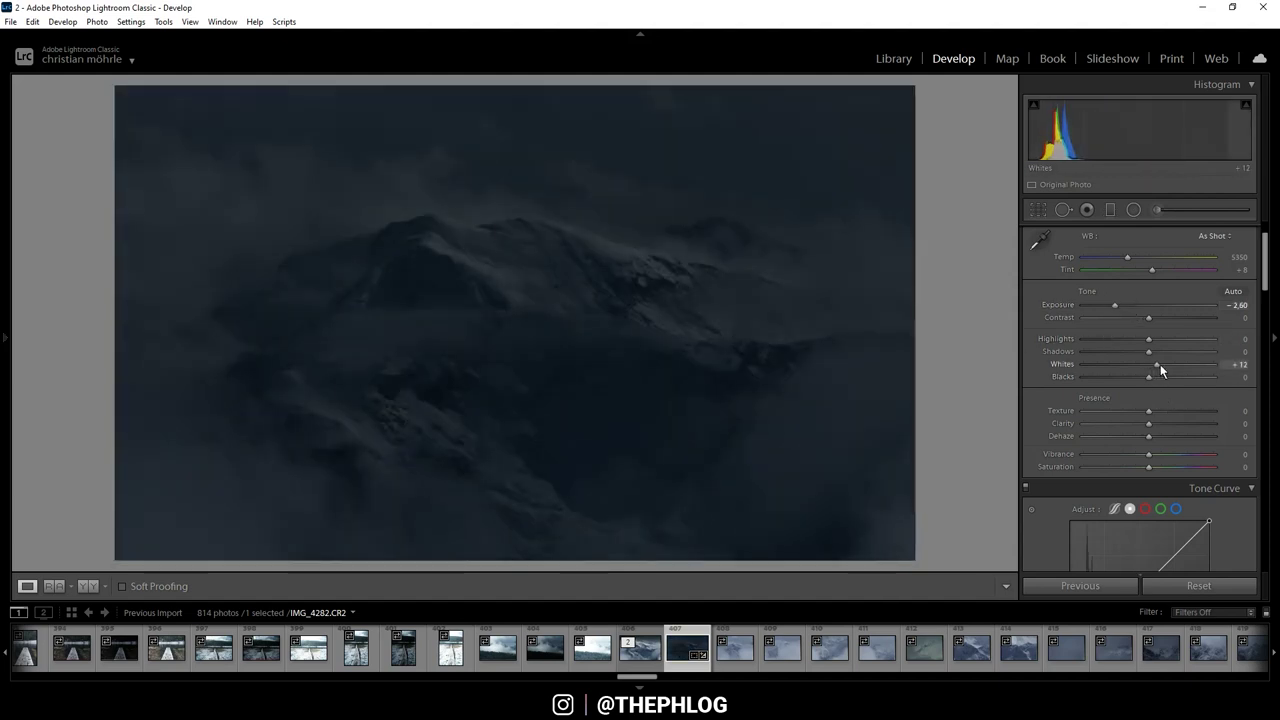
{"action": "left_click_drag", "start_coordinate": [1160, 364], "coordinate": [1202, 364]}
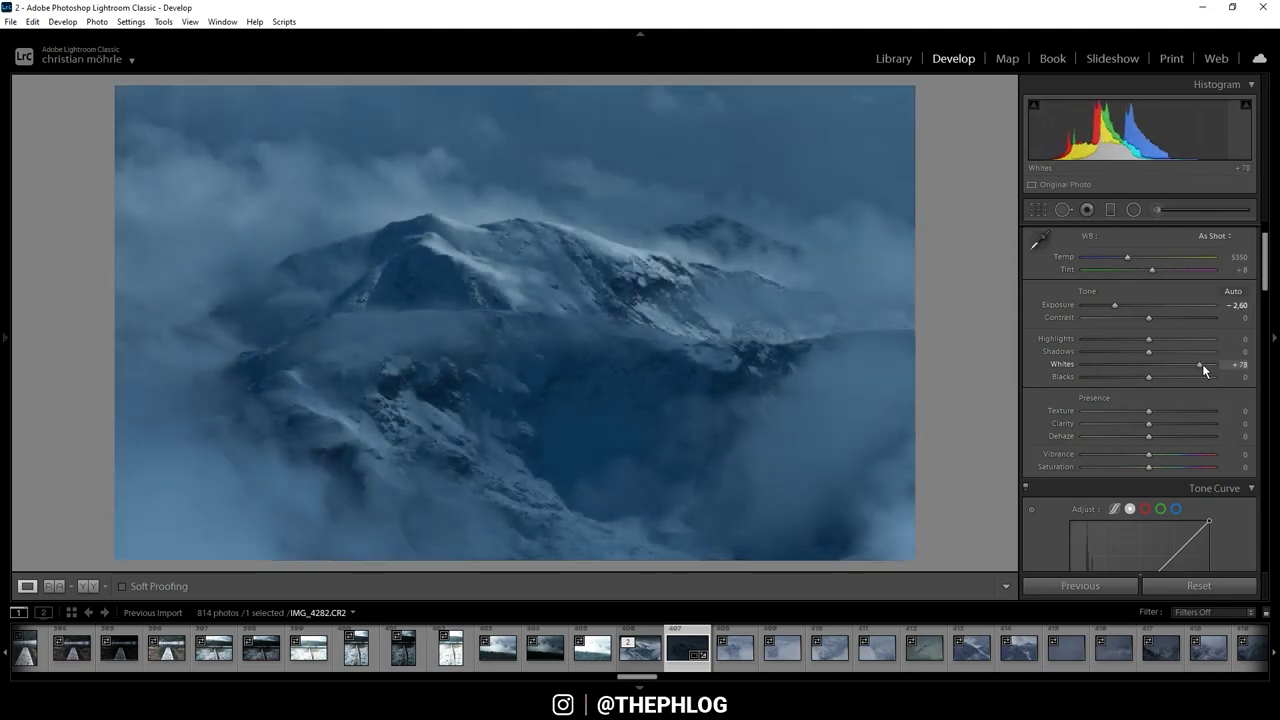
{"action": "left_click_drag", "start_coordinate": [1202, 364], "coordinate": [1207, 364]}
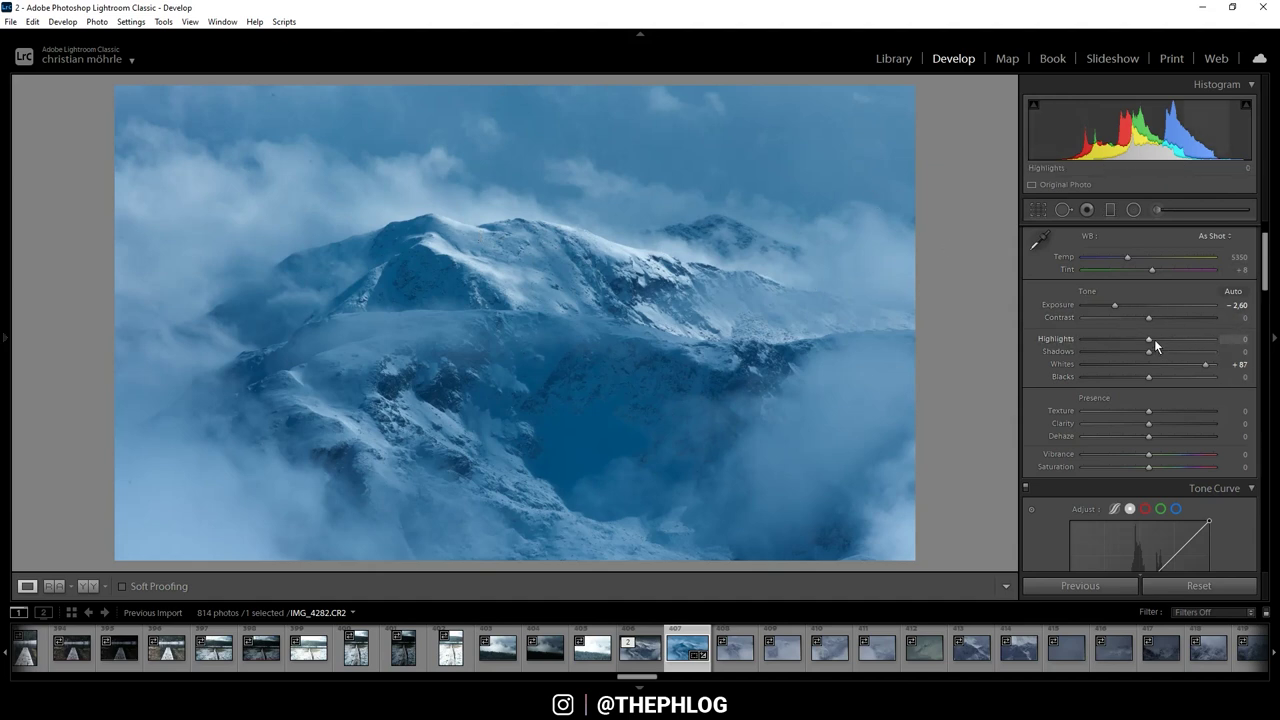
Step: Set Highlights to +27
{"action": "left_click_drag", "start_coordinate": [1150, 338], "coordinate": [1176, 338]}
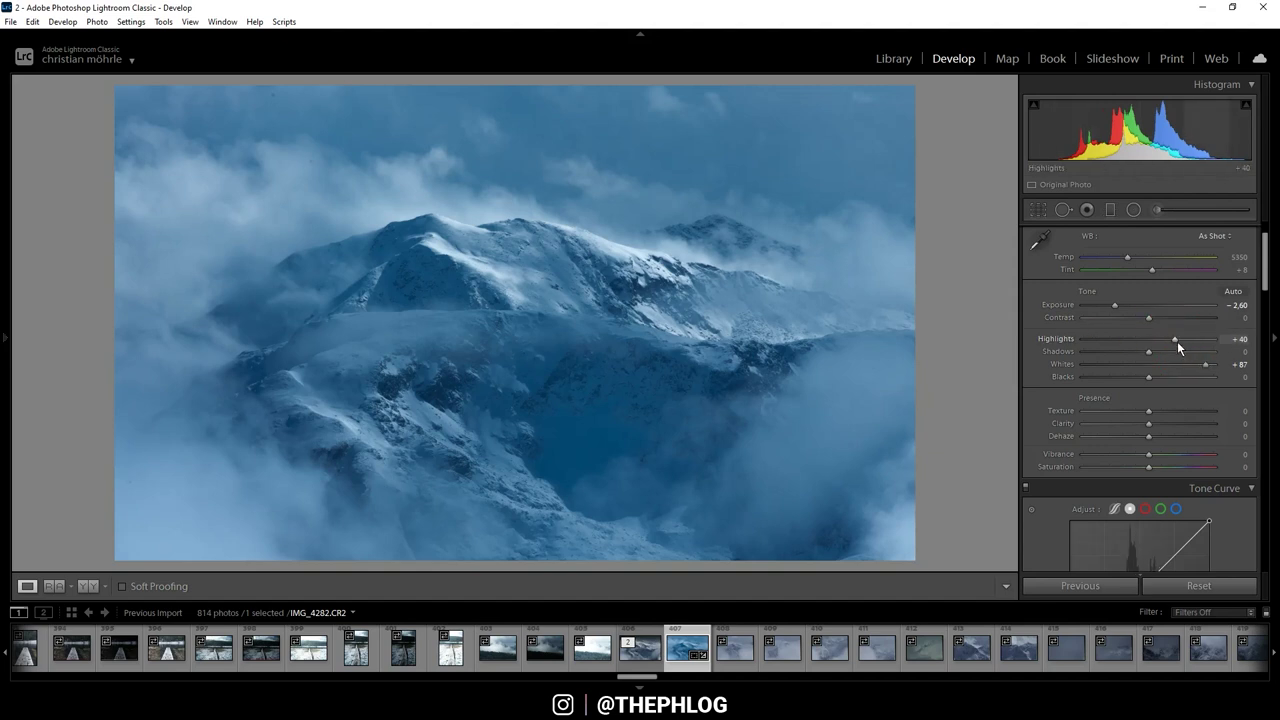
{"action": "left_click_drag", "start_coordinate": [1174, 339], "coordinate": [1170, 339]}
{"action": "left_click_drag", "start_coordinate": [1170, 339], "coordinate": [1166, 339]}
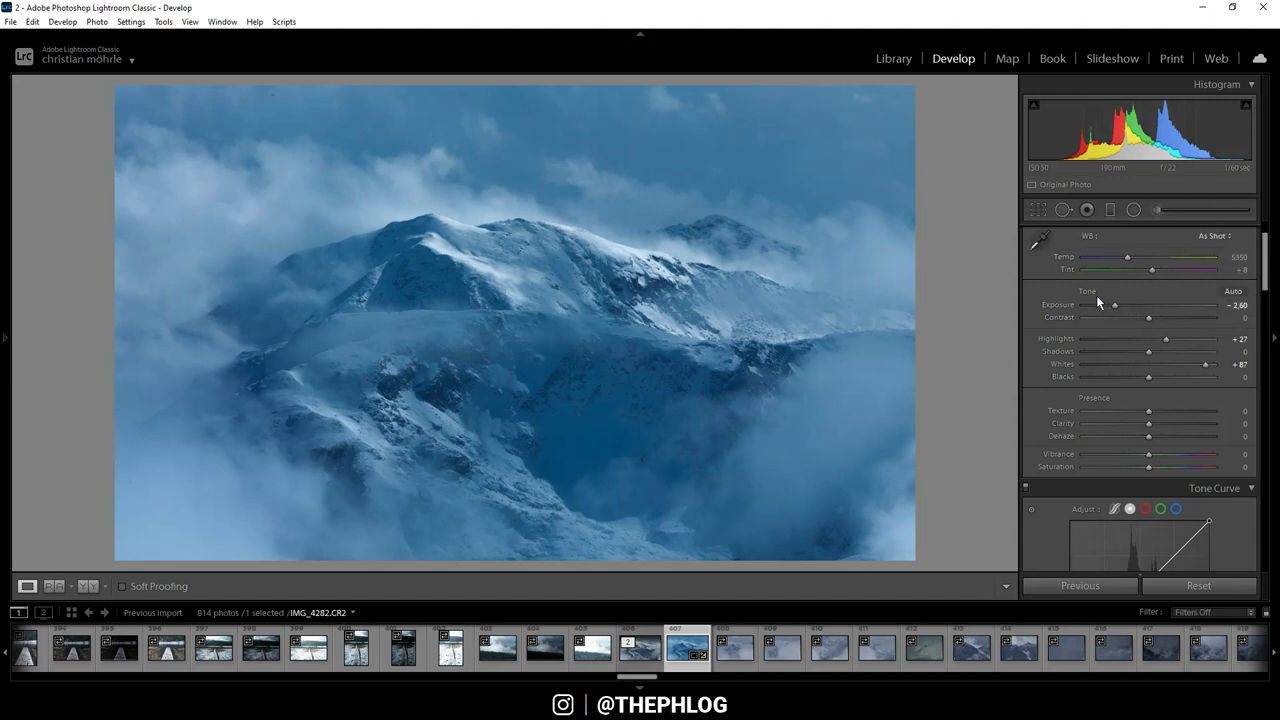
Step: Raise Contrast to +33 and show the side-by-side Before & After view
{"action": "left_click_drag", "start_coordinate": [1152, 319], "coordinate": [1166, 319]}
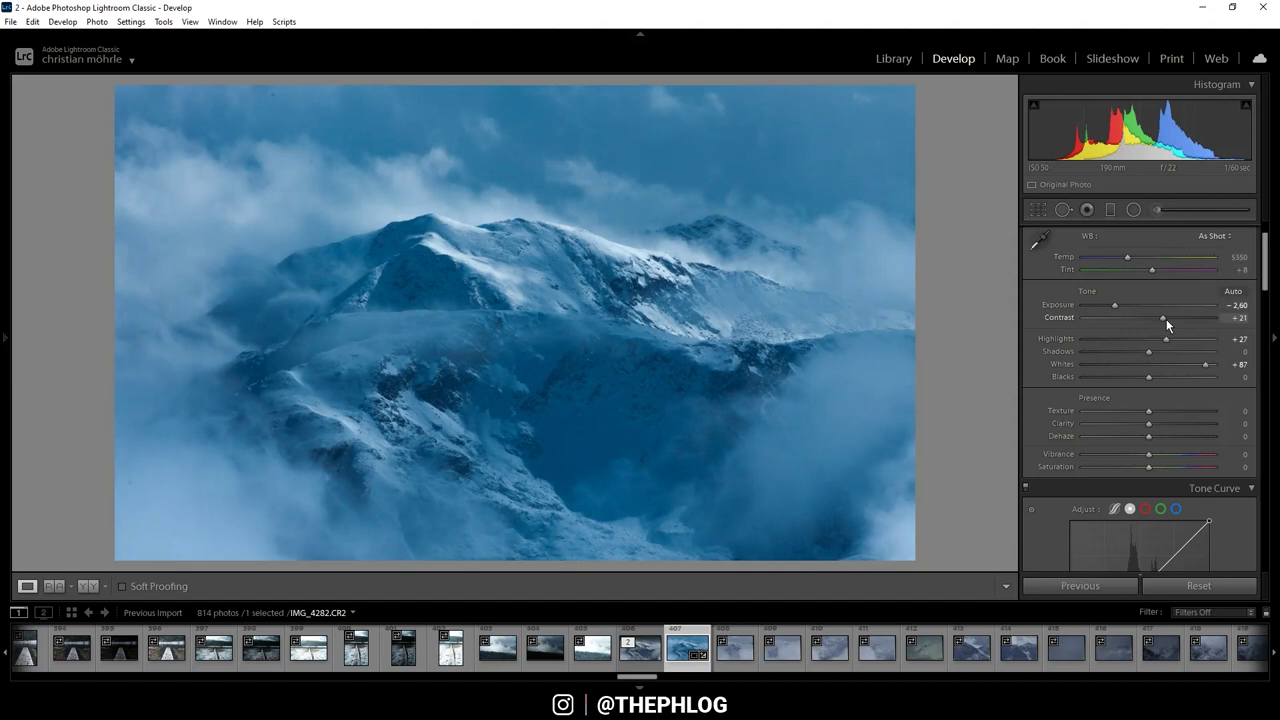
{"action": "left_click_drag", "start_coordinate": [1166, 319], "coordinate": [1170, 319]}
{"action": "key", "text": "y"}
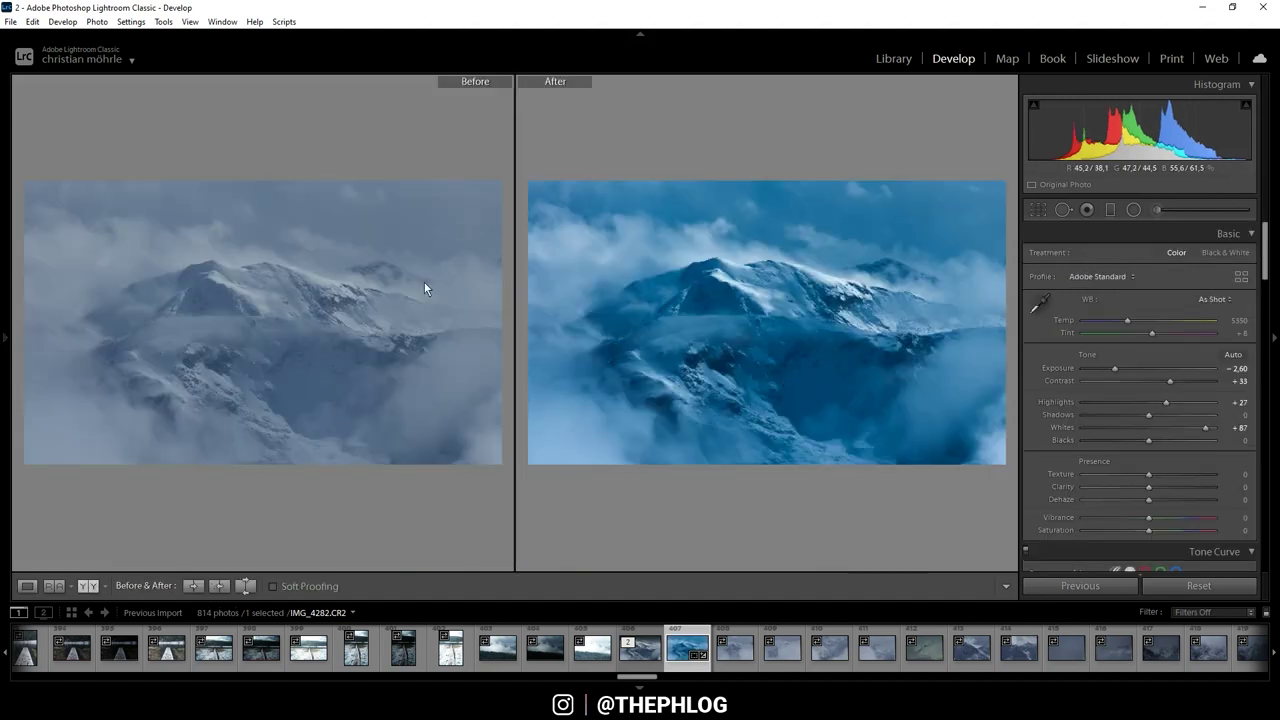
Step: Return to the single edited-photo view and set white balance to Cloudy (6500, +10)
{"action": "left_click", "coordinate": [86, 587]}
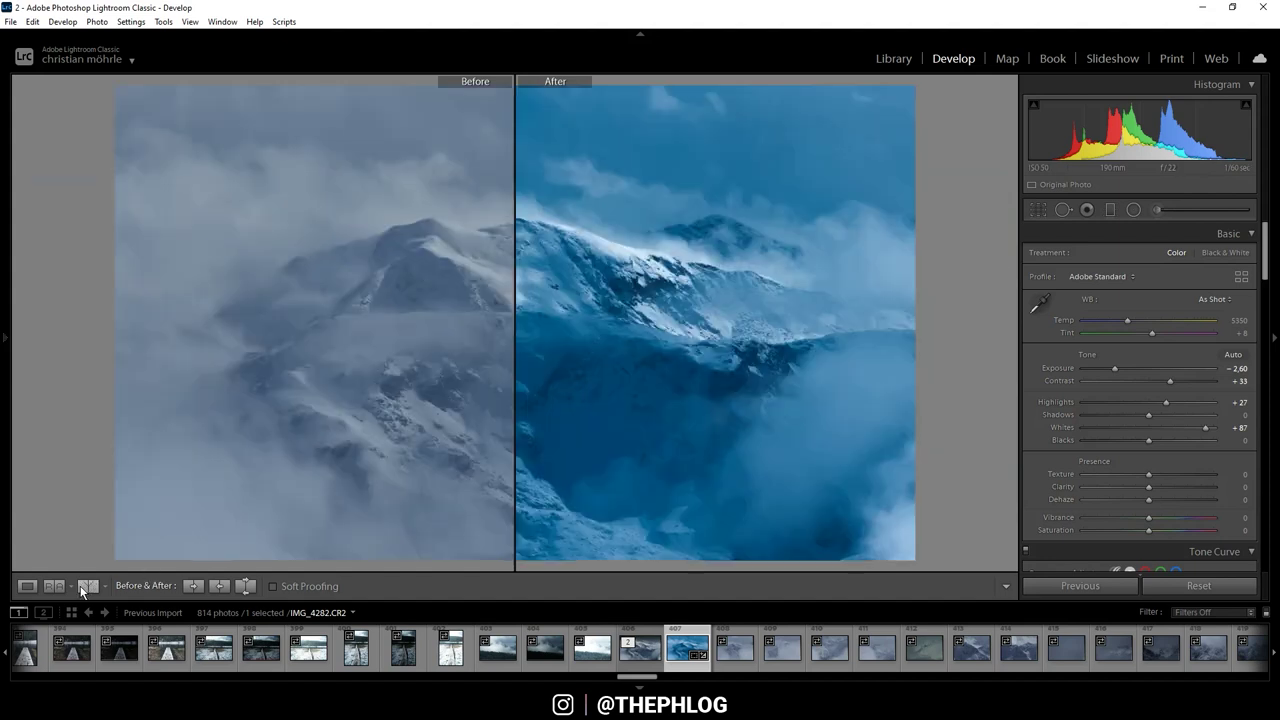
{"action": "left_click", "coordinate": [27, 586]}
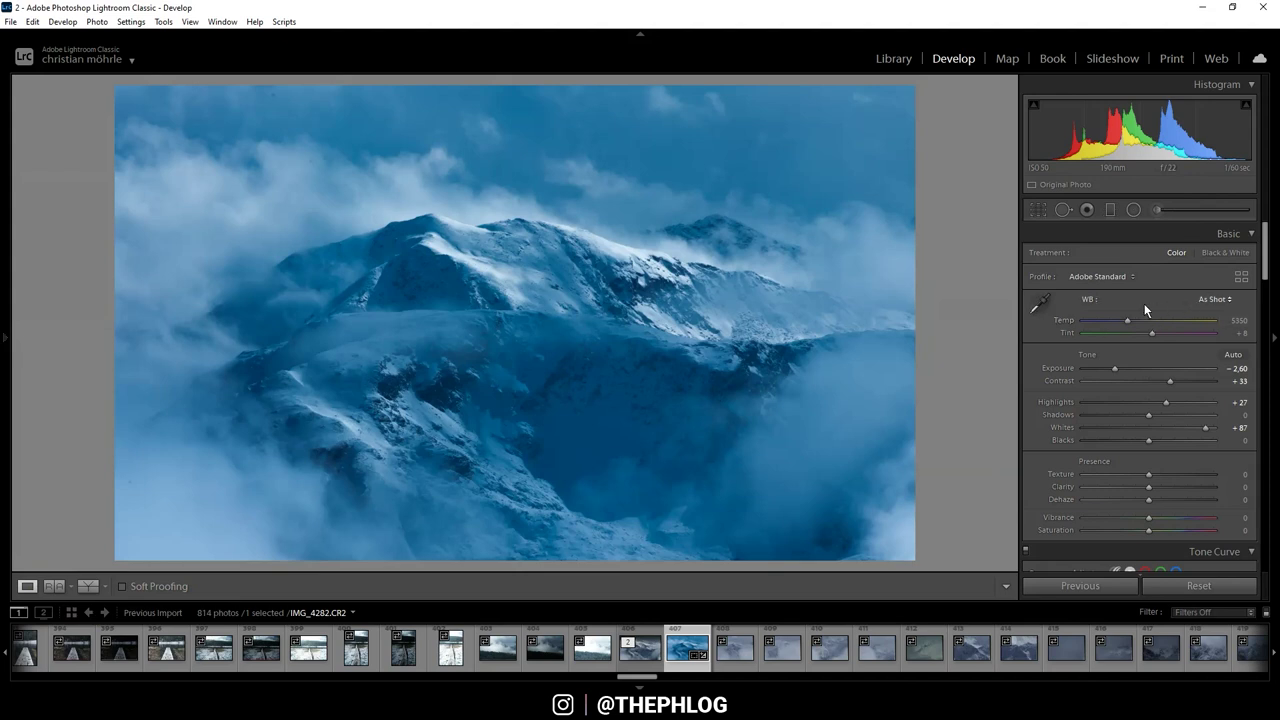
{"action": "left_click", "coordinate": [1203, 299]}
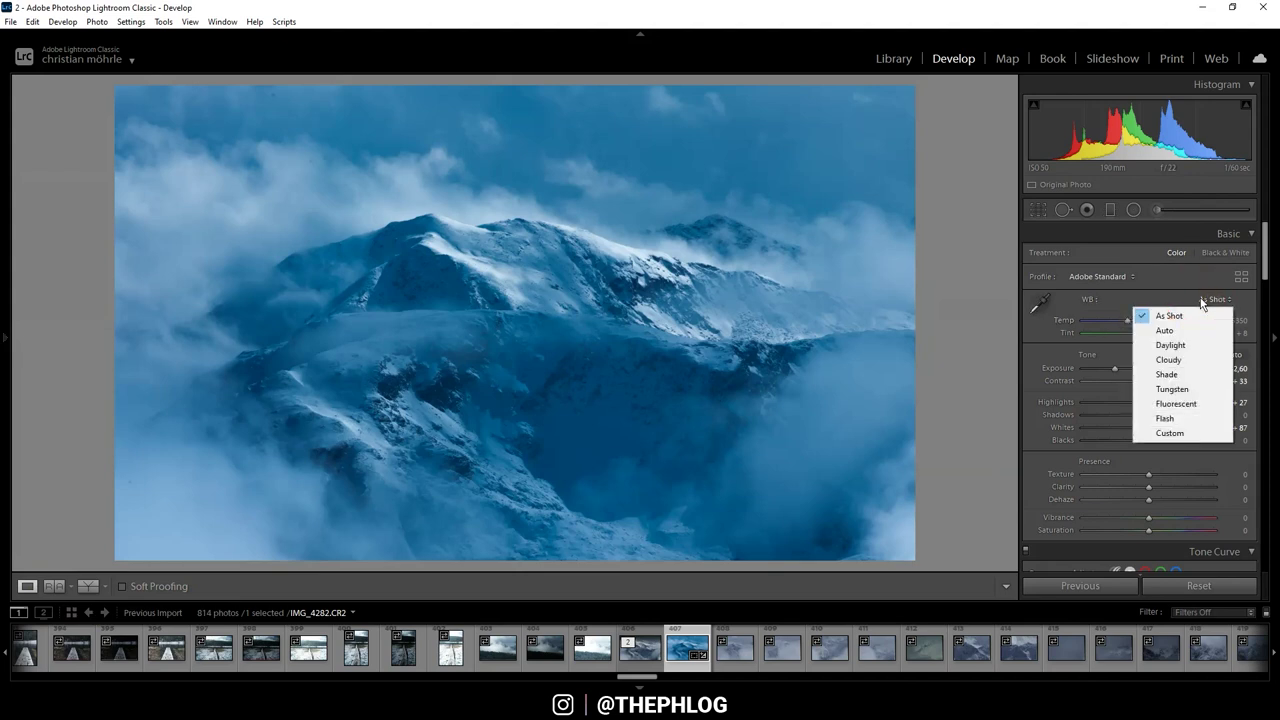
{"action": "left_click", "coordinate": [1172, 360]}
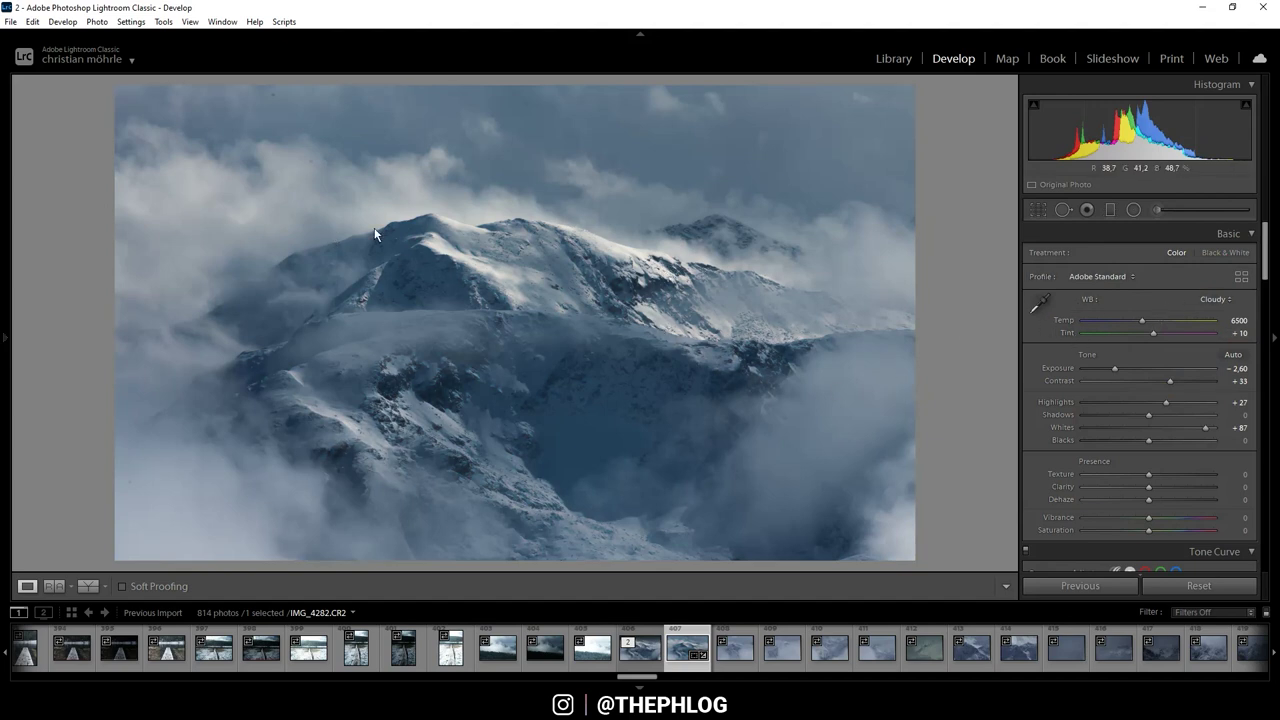
Step: Set Vibrance to +10, Clarity to +22 and Texture to -8 in Presence
{"action": "left_click", "coordinate": [1158, 518]}
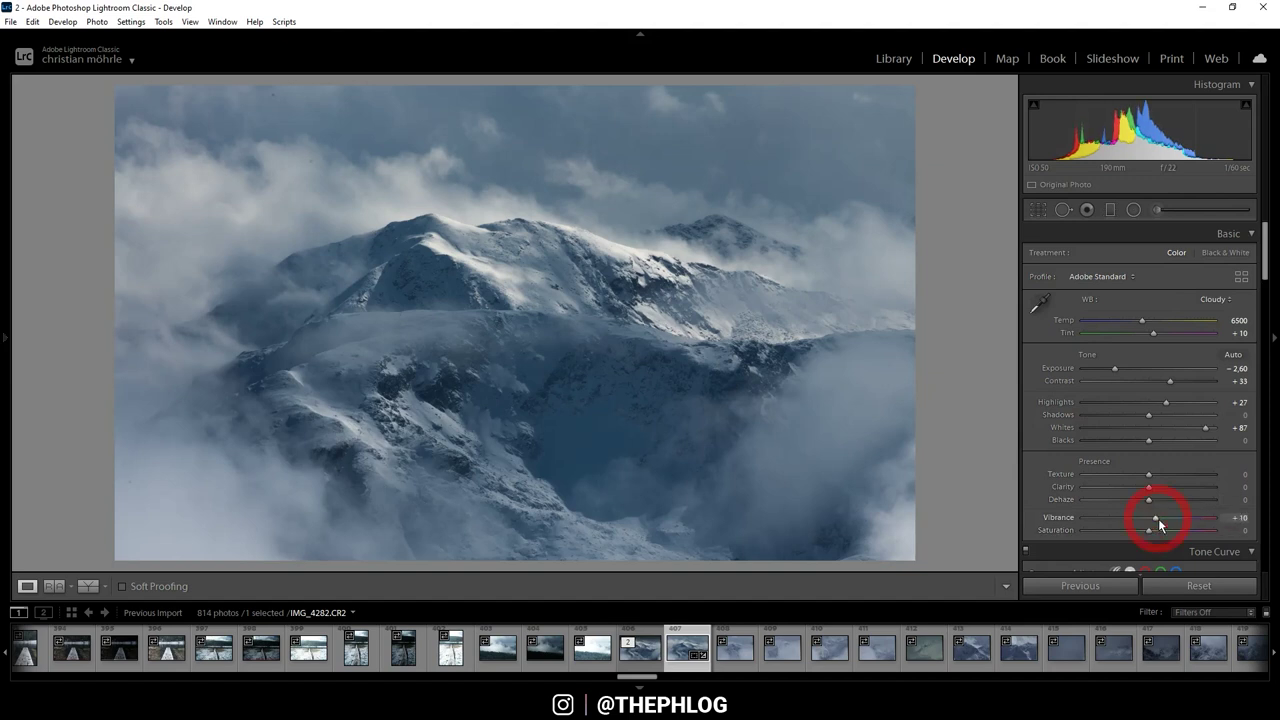
{"action": "left_click", "coordinate": [1265, 233]}
{"action": "mouse_move", "coordinate": [1265, 233]}
{"action": "left_mouse_down"}
{"action": "mouse_move", "coordinate": [1266, 271]}
{"action": "mouse_move", "coordinate": [1265, 233]}
{"action": "left_mouse_up"}
{"action": "left_click_drag", "start_coordinate": [1148, 487], "coordinate": [1155, 488]}
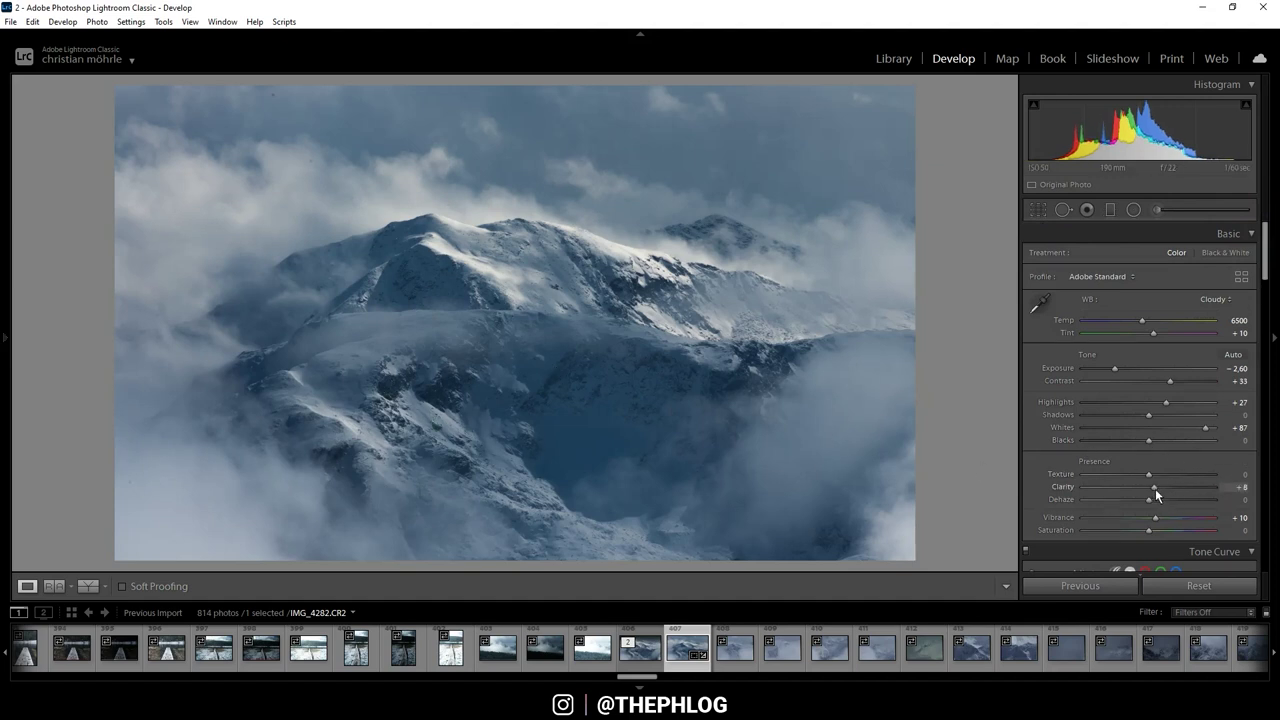
{"action": "left_click_drag", "start_coordinate": [1155, 488], "coordinate": [1163, 488]}
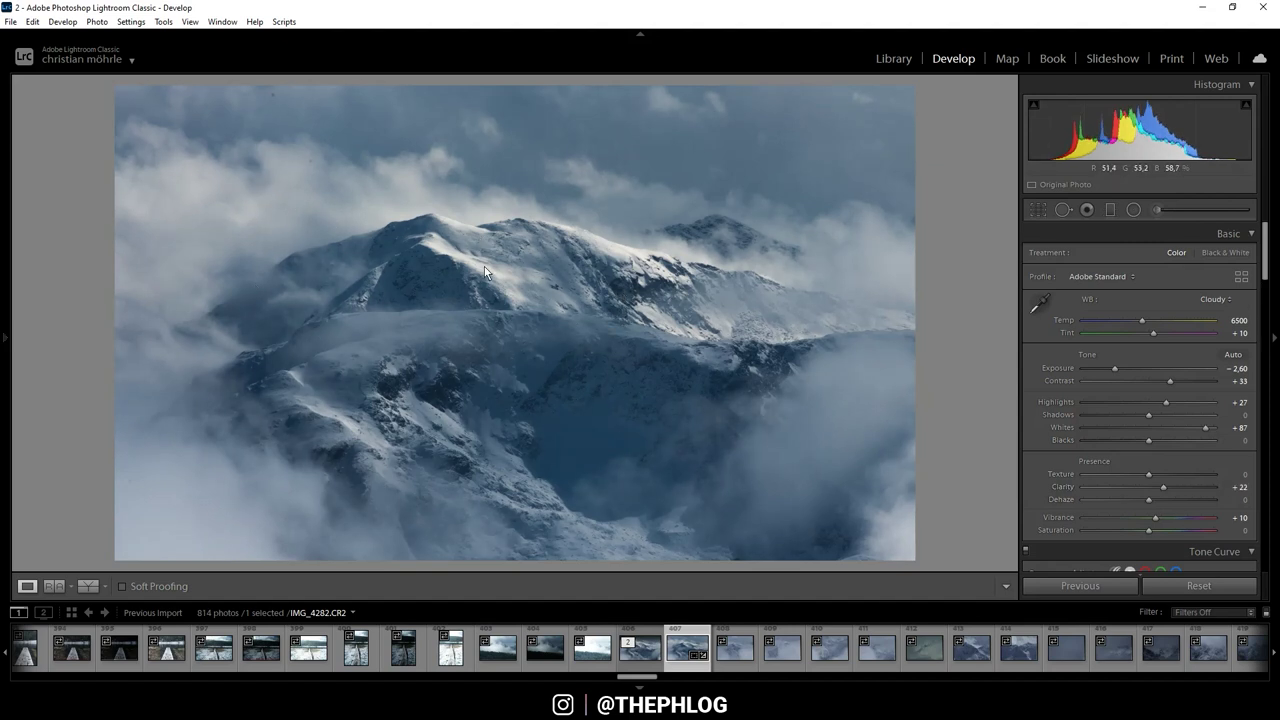
{"action": "left_click", "coordinate": [1143, 475]}
Step: Draw a graduated filter over the top sky with Exposure -1.02 and Texture -34
{"action": "left_click", "coordinate": [1110, 210]}
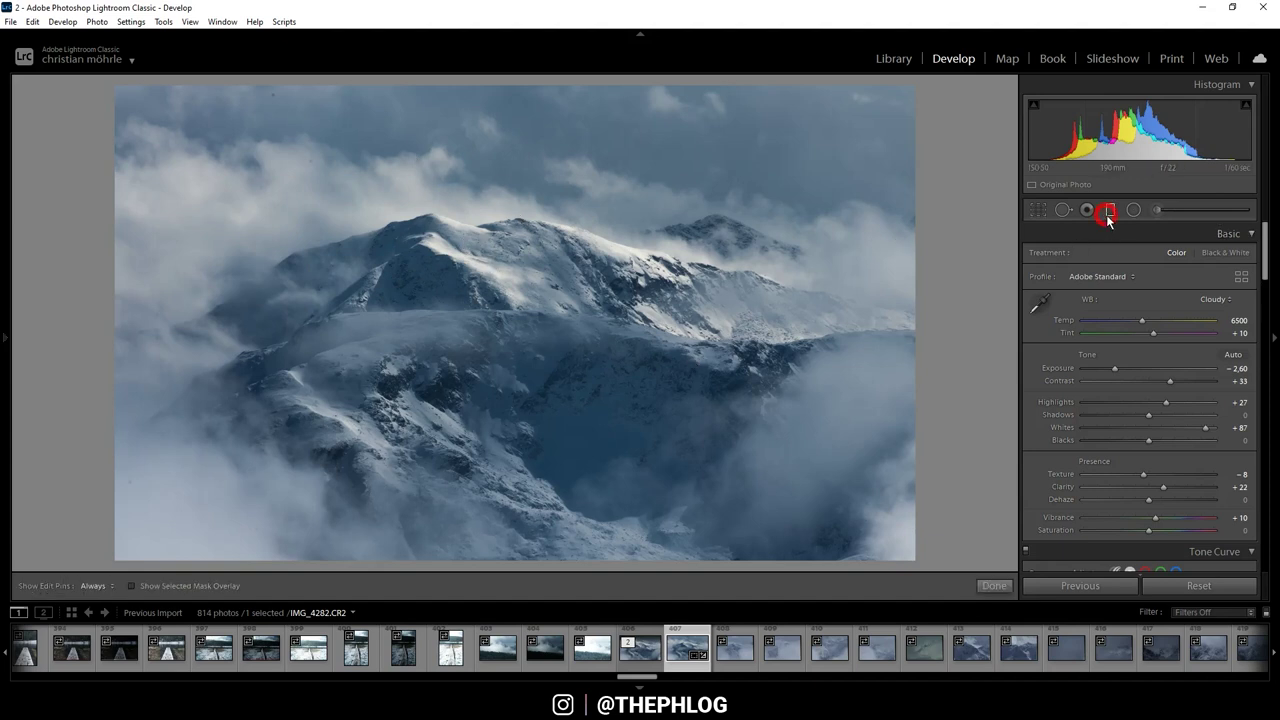
{"action": "left_click_drag", "start_coordinate": [558, 205], "coordinate": [507, 160]}
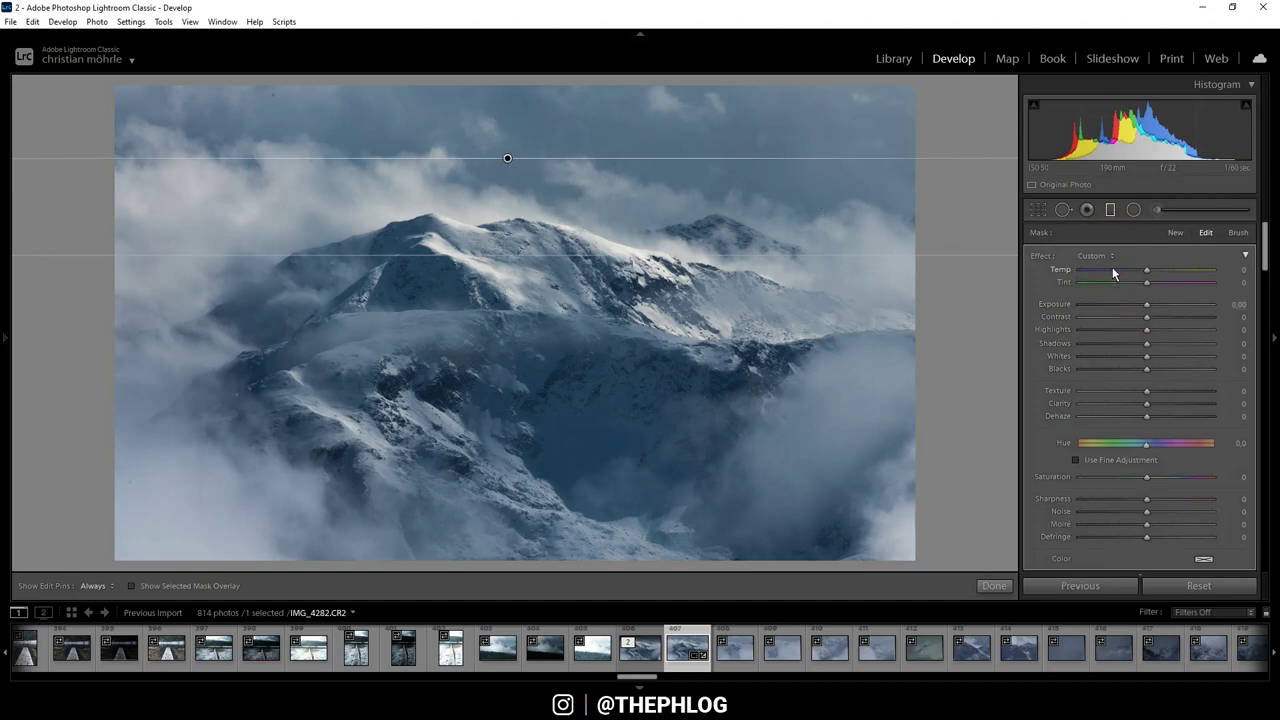
{"action": "left_click_drag", "start_coordinate": [1148, 307], "coordinate": [1130, 306]}
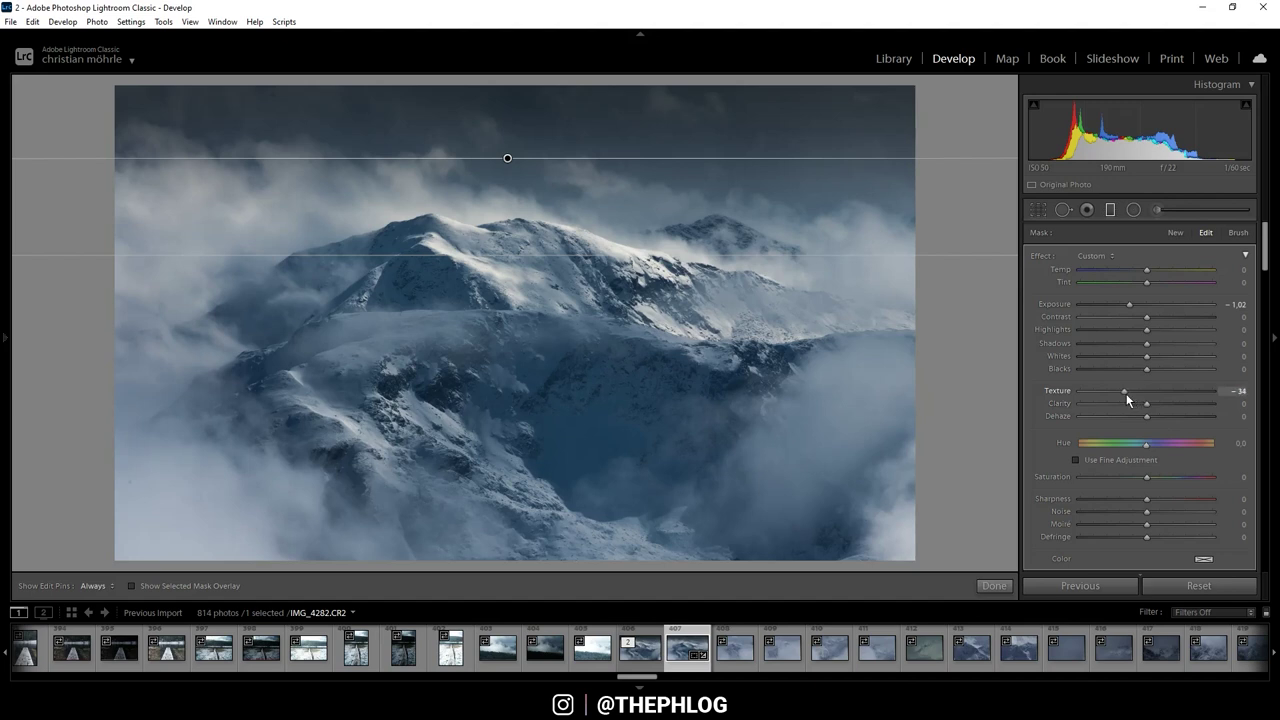
{"action": "left_click_drag", "start_coordinate": [1125, 393], "coordinate": [1124, 211]}
Step: Close the graduated filter and lower the HSL Blue saturation to -33
{"action": "left_click", "coordinate": [1110, 211]}
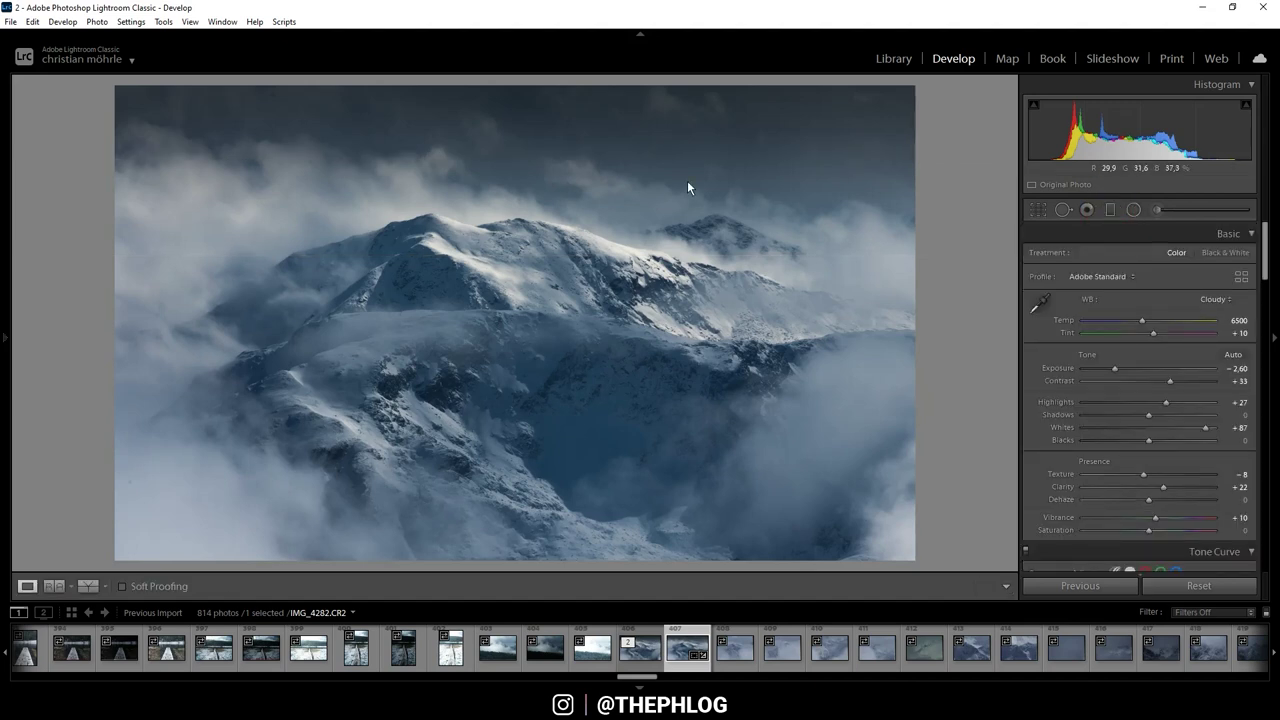
{"action": "left_click_drag", "start_coordinate": [1264, 239], "coordinate": [1263, 322]}
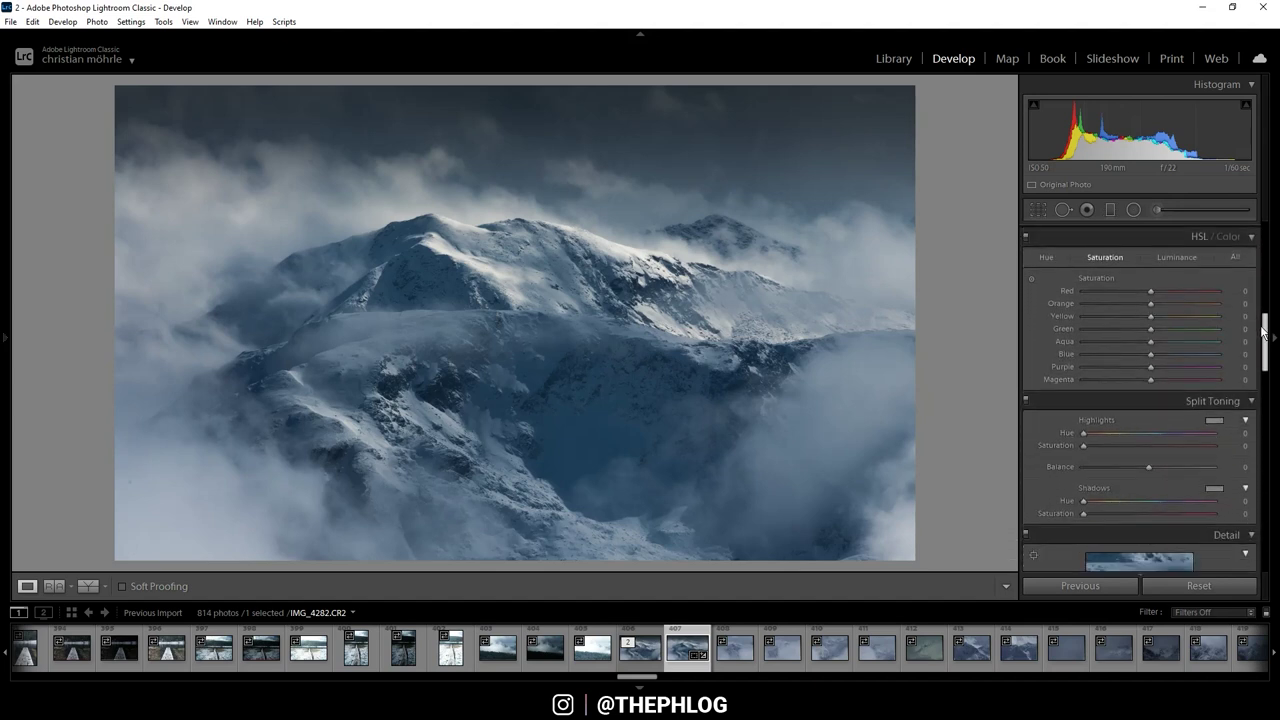
{"action": "scroll", "coordinate": [1263, 333], "scroll_direction": "down", "scroll_amount": 1}
{"action": "left_click_drag", "start_coordinate": [1149, 345], "coordinate": [1130, 344]}
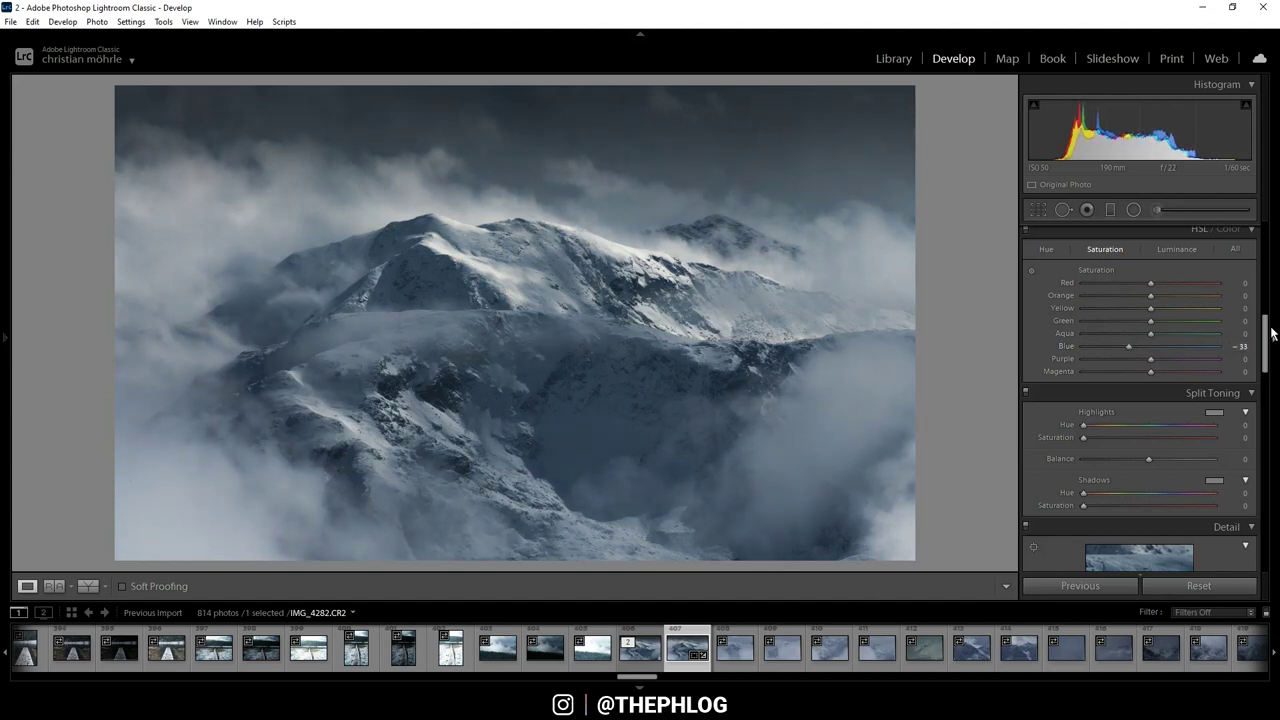
Step: Tint the Split Toning shadows faint blue at Hue 227, Saturation 7
{"action": "scroll", "coordinate": [1267, 336], "scroll_direction": "down", "scroll_amount": 1}
{"action": "scroll", "coordinate": [1267, 336], "scroll_direction": "down", "scroll_amount": 2}
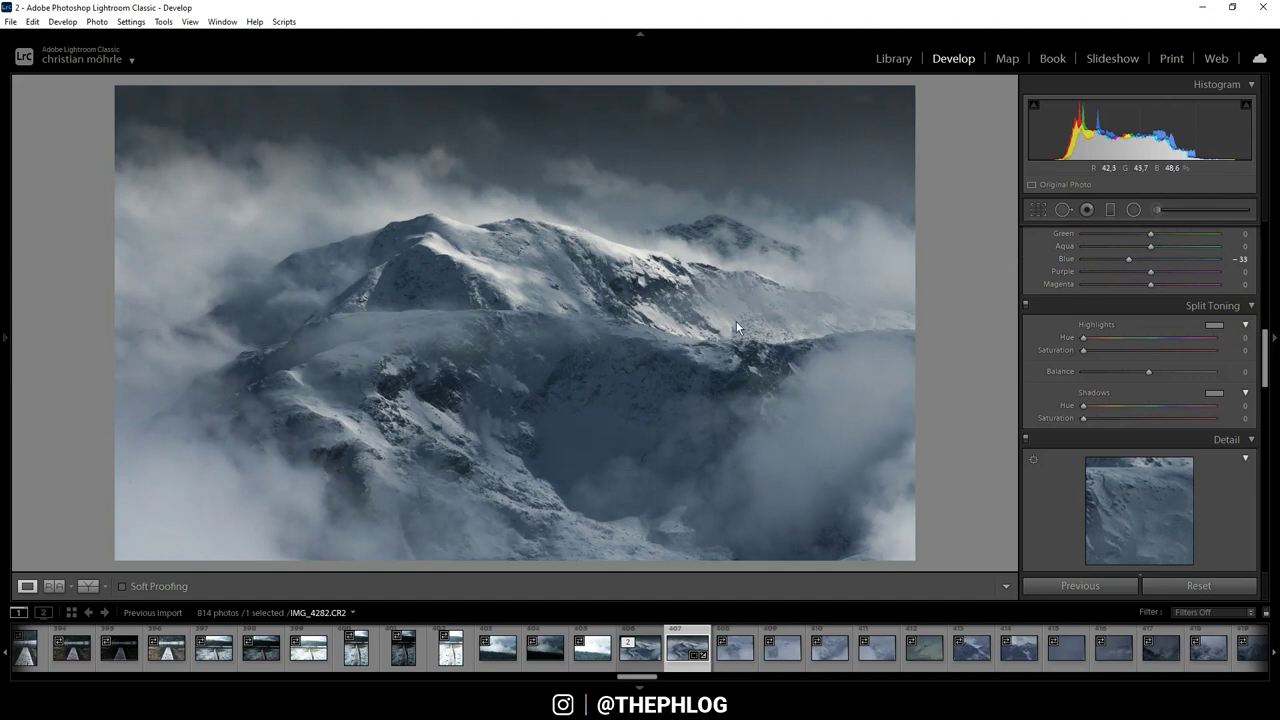
{"action": "left_click", "coordinate": [1213, 393]}
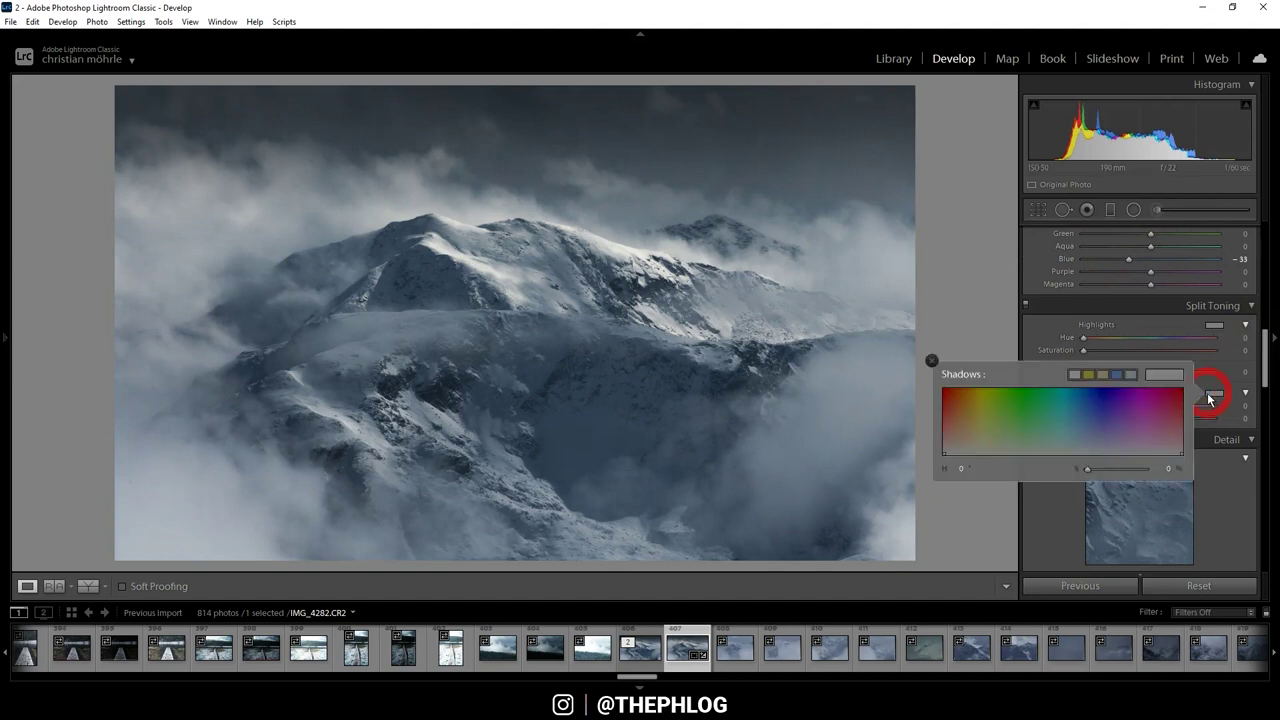
{"action": "left_click", "coordinate": [1088, 448]}
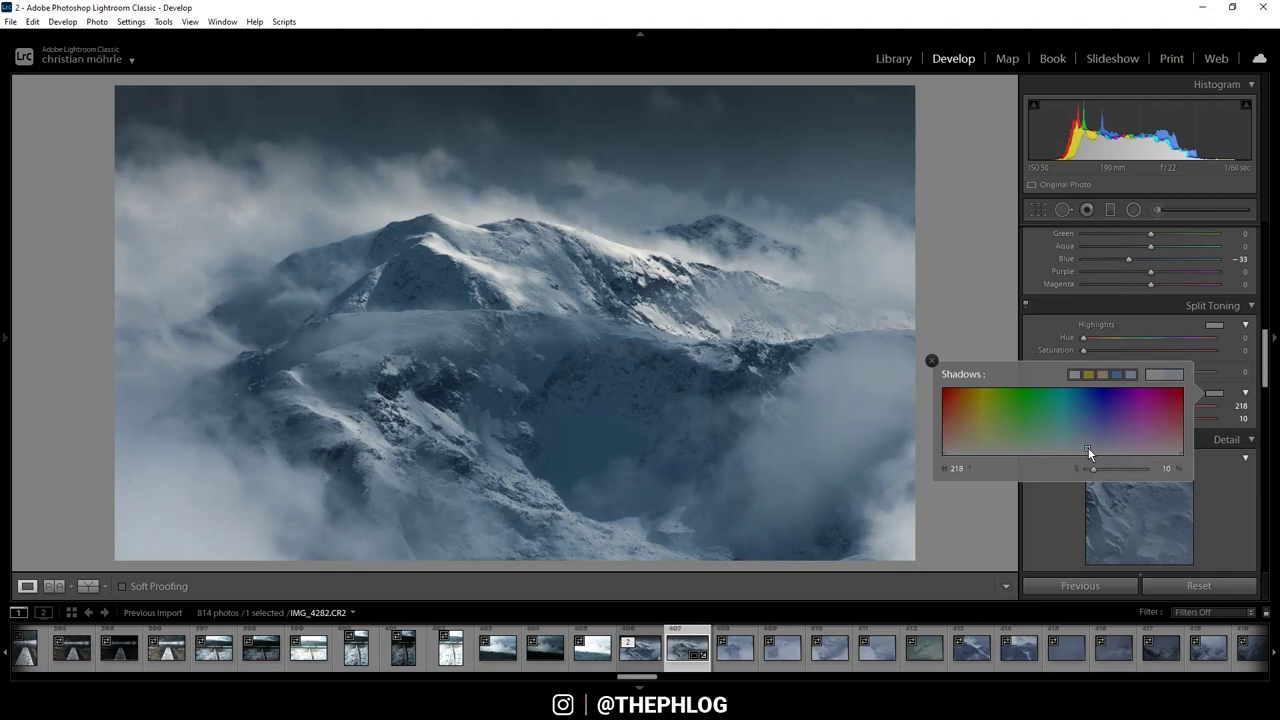
{"action": "left_click_drag", "start_coordinate": [1088, 447], "coordinate": [1092, 470]}
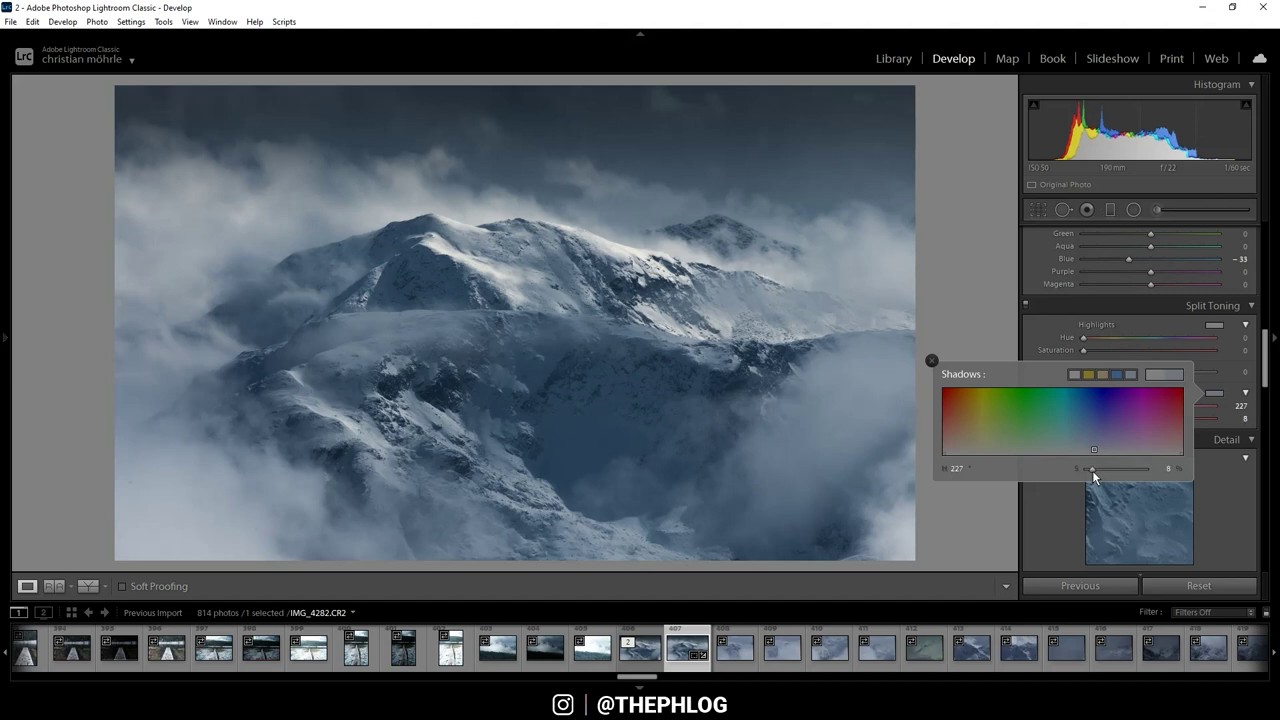
{"action": "left_click", "coordinate": [1092, 471]}
{"action": "left_click", "coordinate": [1043, 328]}
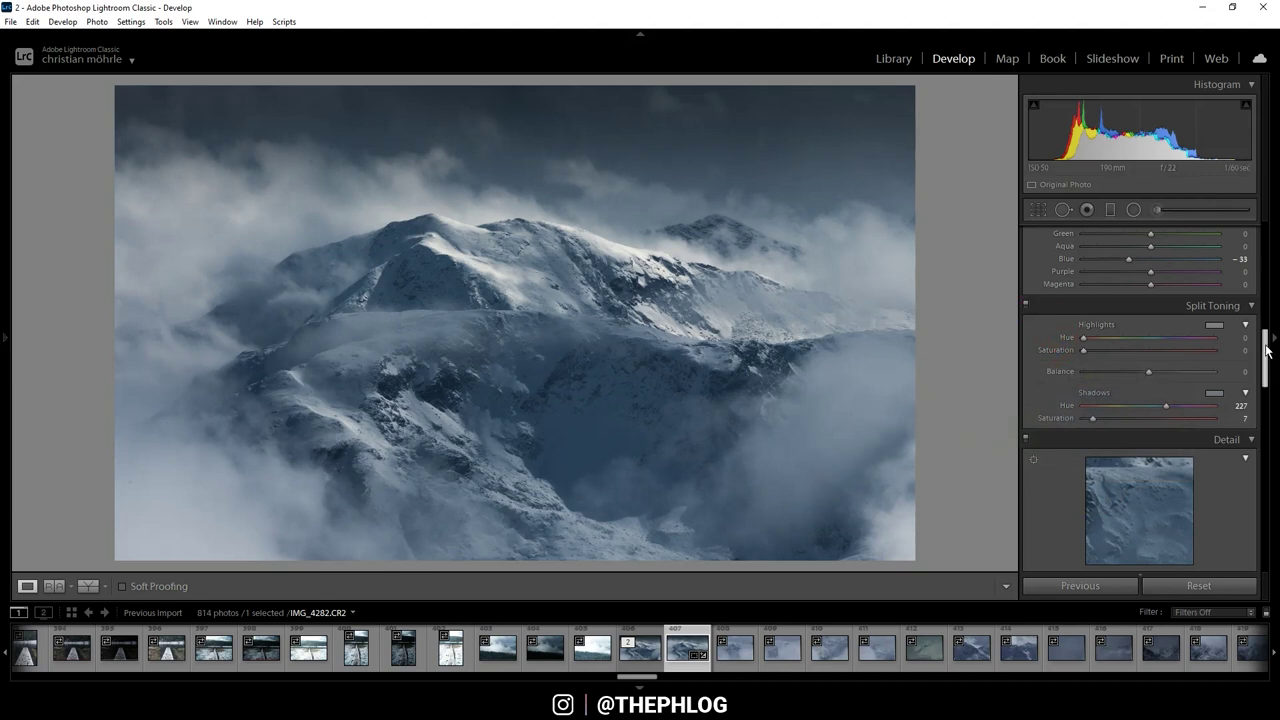
{"action": "scroll", "coordinate": [1266, 348], "scroll_direction": "down", "scroll_amount": 3}
Step: Raise sharpening Detail to 100 and Masking to about 47
{"action": "left_click", "coordinate": [1143, 420]}
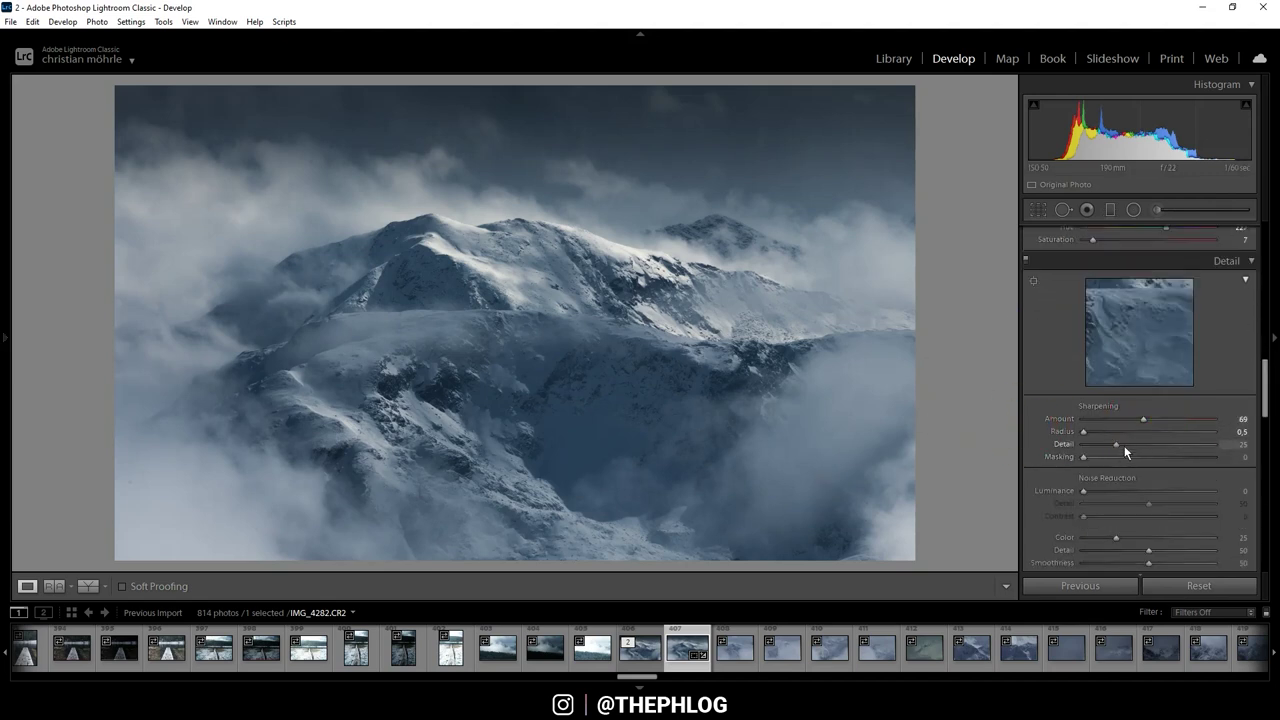
{"action": "left_click_drag", "start_coordinate": [1124, 445], "coordinate": [1220, 445]}
{"action": "left_click_drag", "start_coordinate": [1063, 456], "coordinate": [1153, 461]}
Step: Set the Post-Crop Vignetting Amount to -4
{"action": "scroll", "coordinate": [1263, 505], "scroll_direction": "down", "scroll_amount": 10}
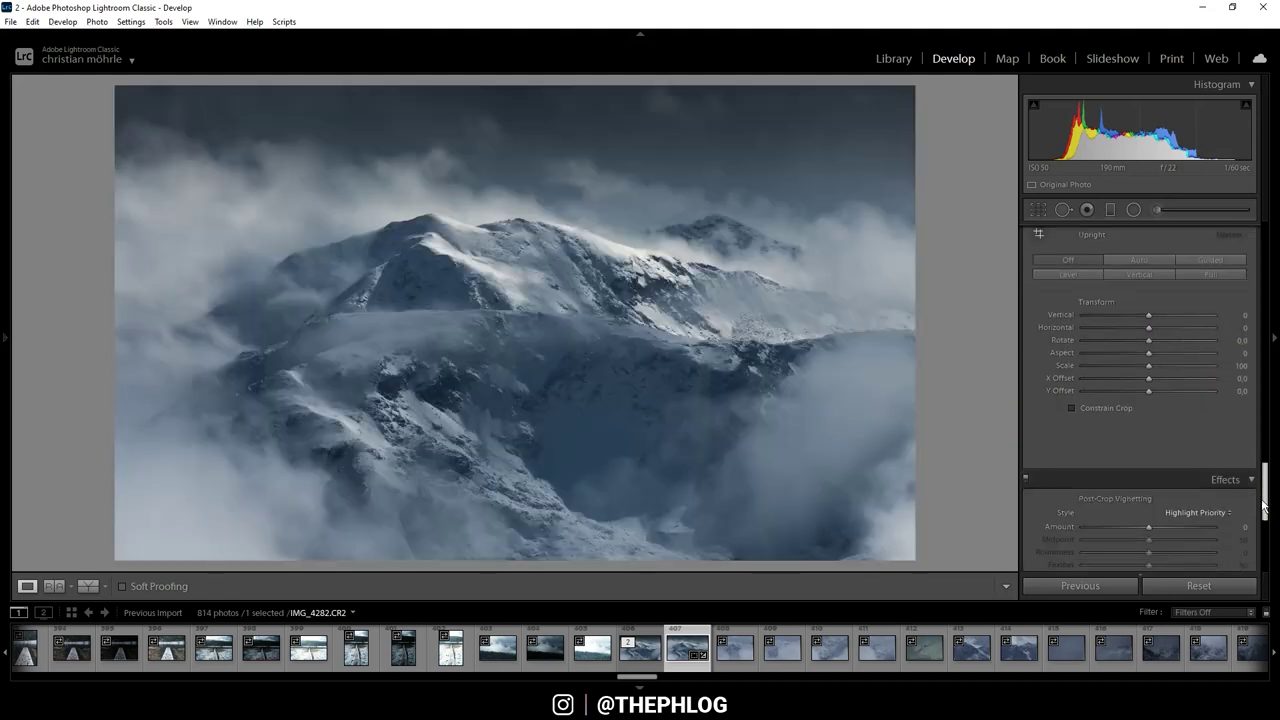
{"action": "left_click_drag", "start_coordinate": [1263, 505], "coordinate": [1260, 523]}
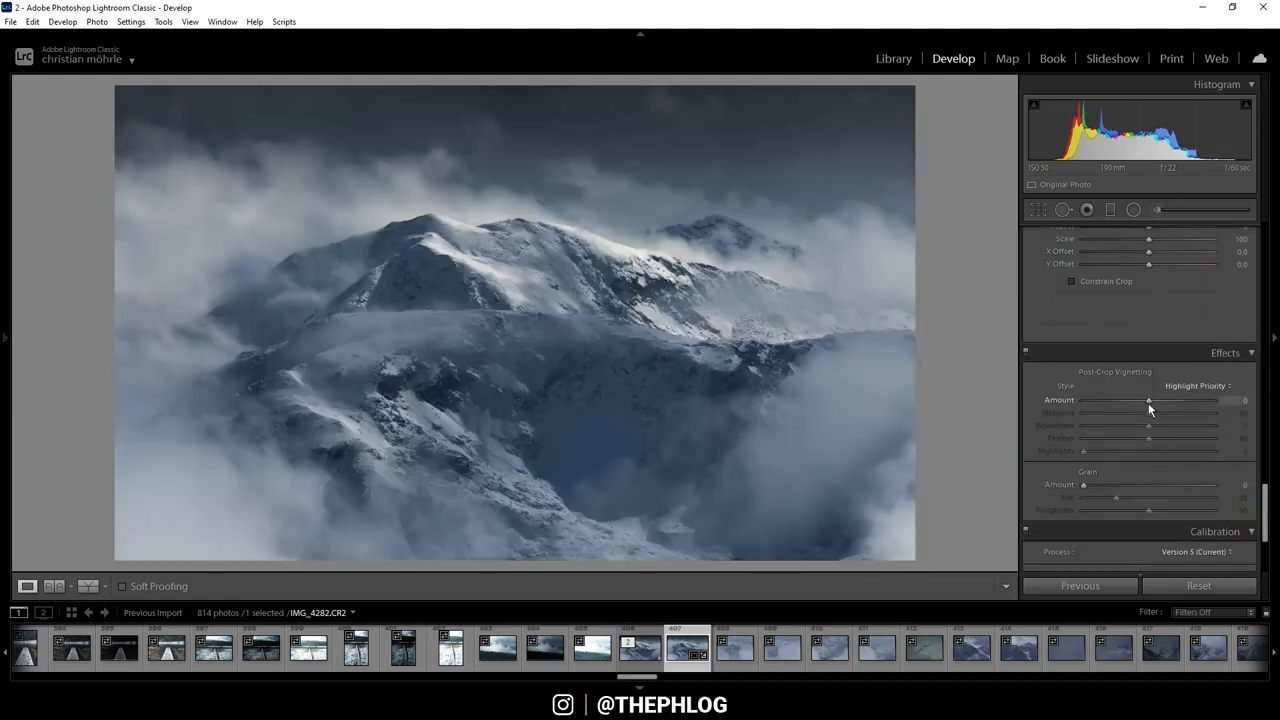
{"action": "left_click_drag", "start_coordinate": [1148, 403], "coordinate": [1145, 402]}
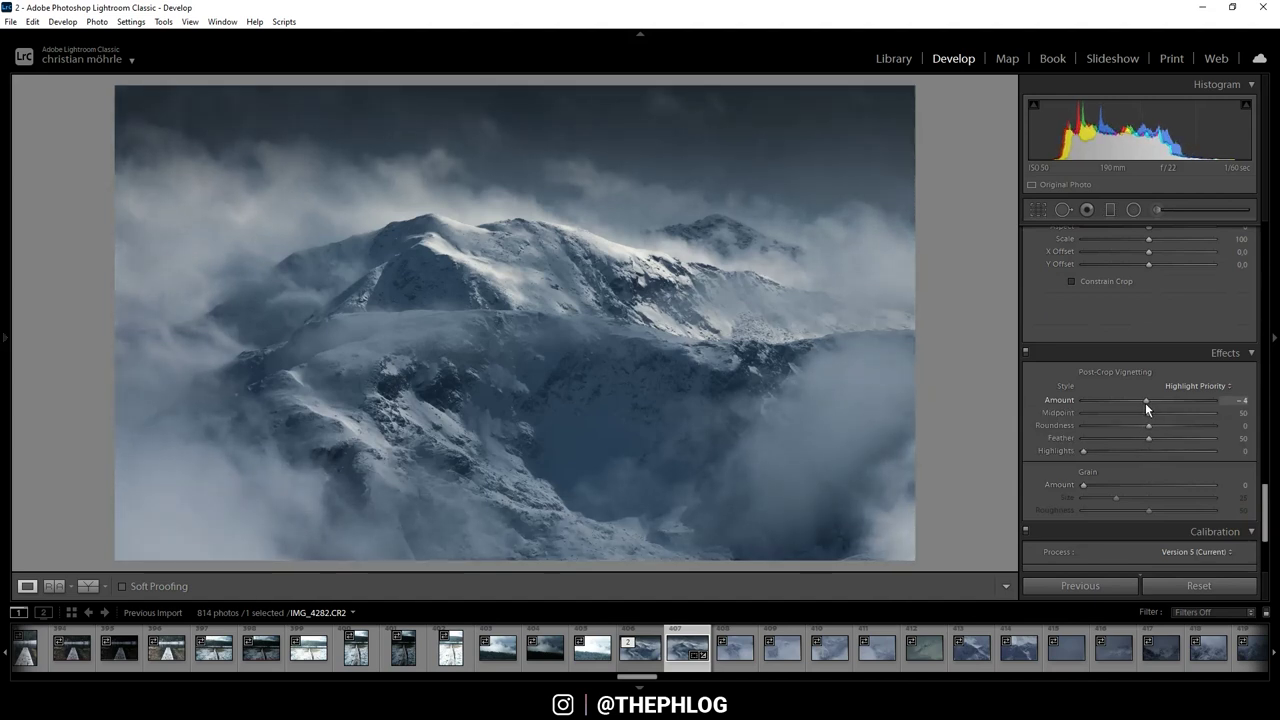
Step: Open the Spot Removal tool in Heal mode, size 45, feather 0, opacity 100
{"action": "scroll", "coordinate": [1219, 295], "scroll_direction": "up", "scroll_amount": 15}
{"action": "left_click", "coordinate": [1222, 185]}
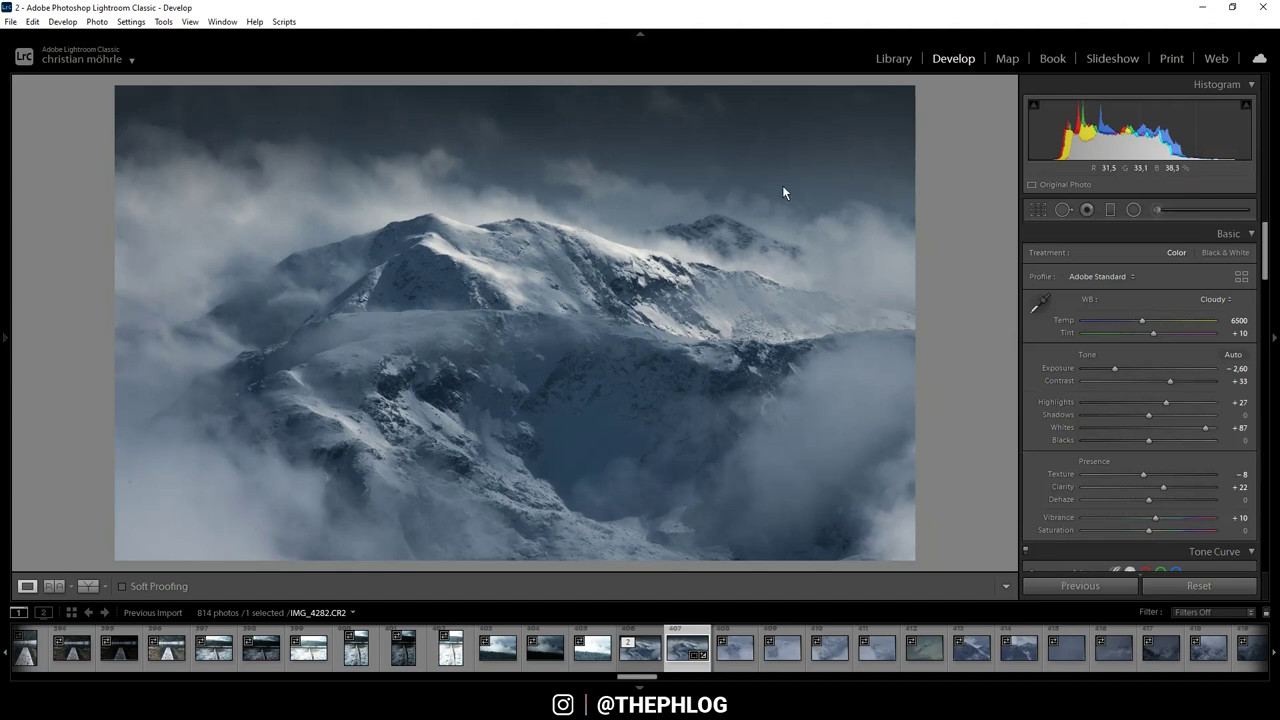
{"action": "left_click", "coordinate": [1062, 211]}
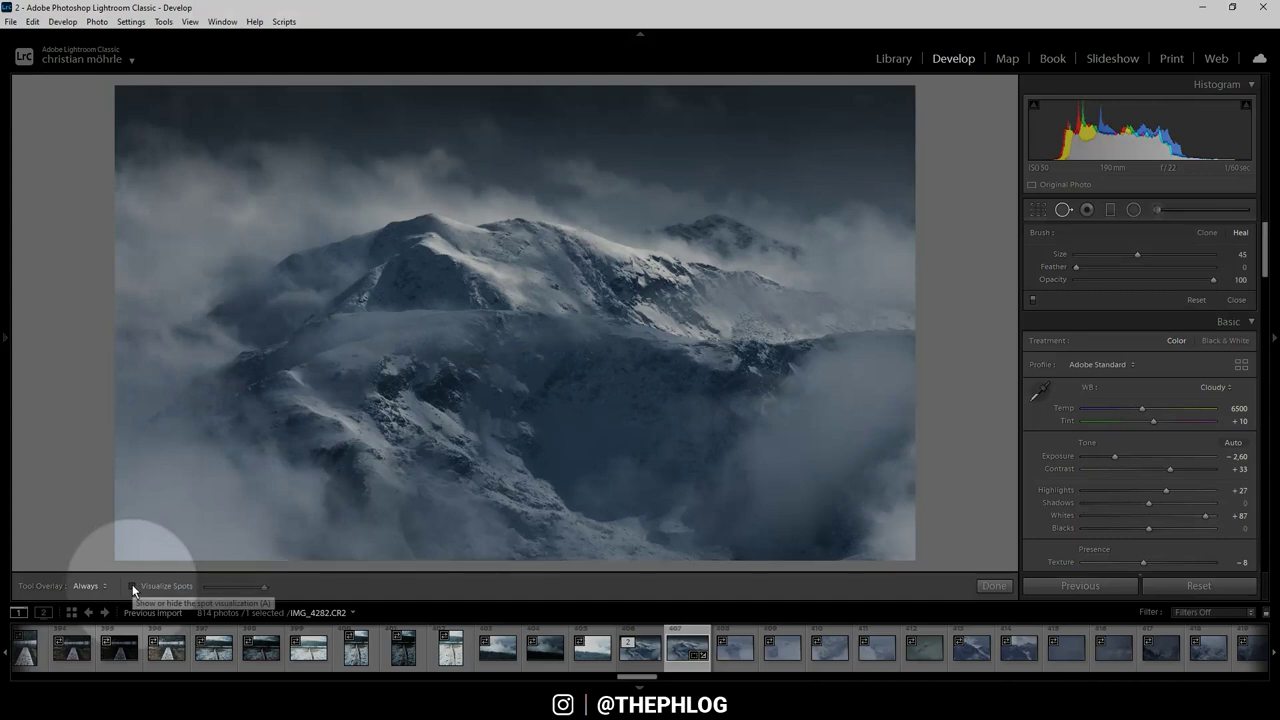
Step: Turn on Visualize Spots with a higher threshold and heal three dust spots in the sky and lower left
{"action": "left_click", "coordinate": [132, 586]}
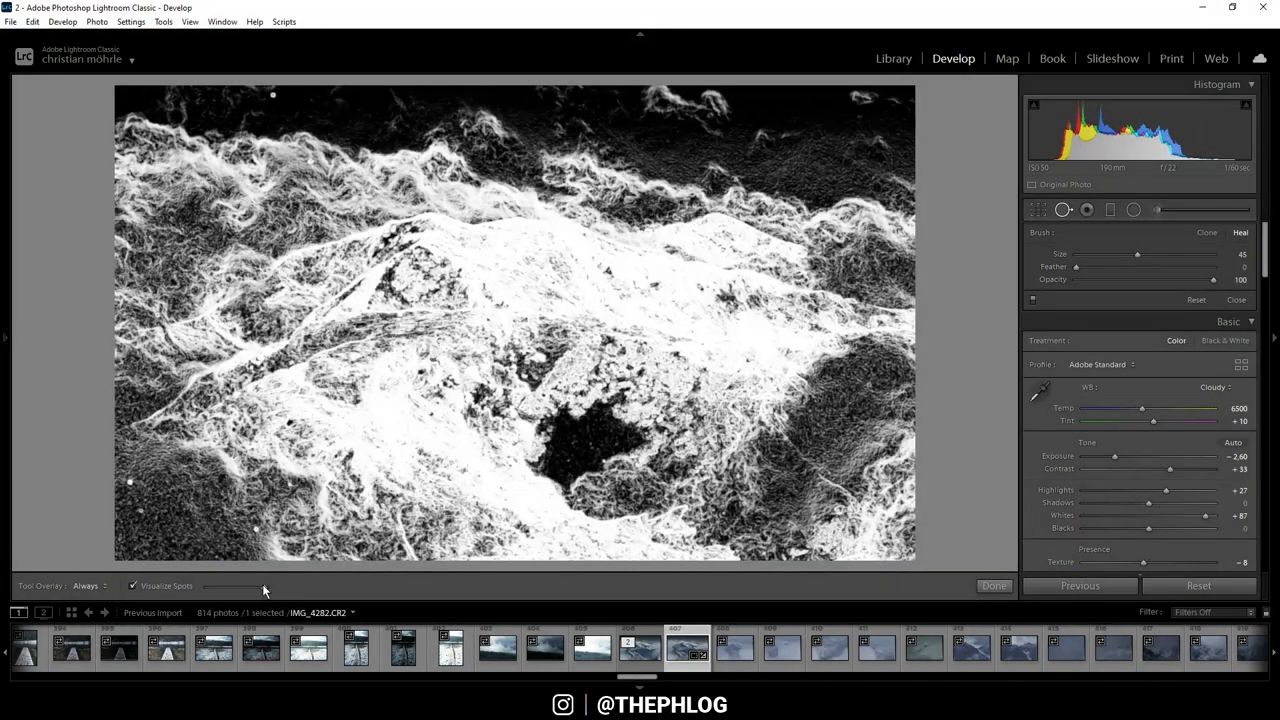
{"action": "left_click_drag", "start_coordinate": [263, 586], "coordinate": [240, 587]}
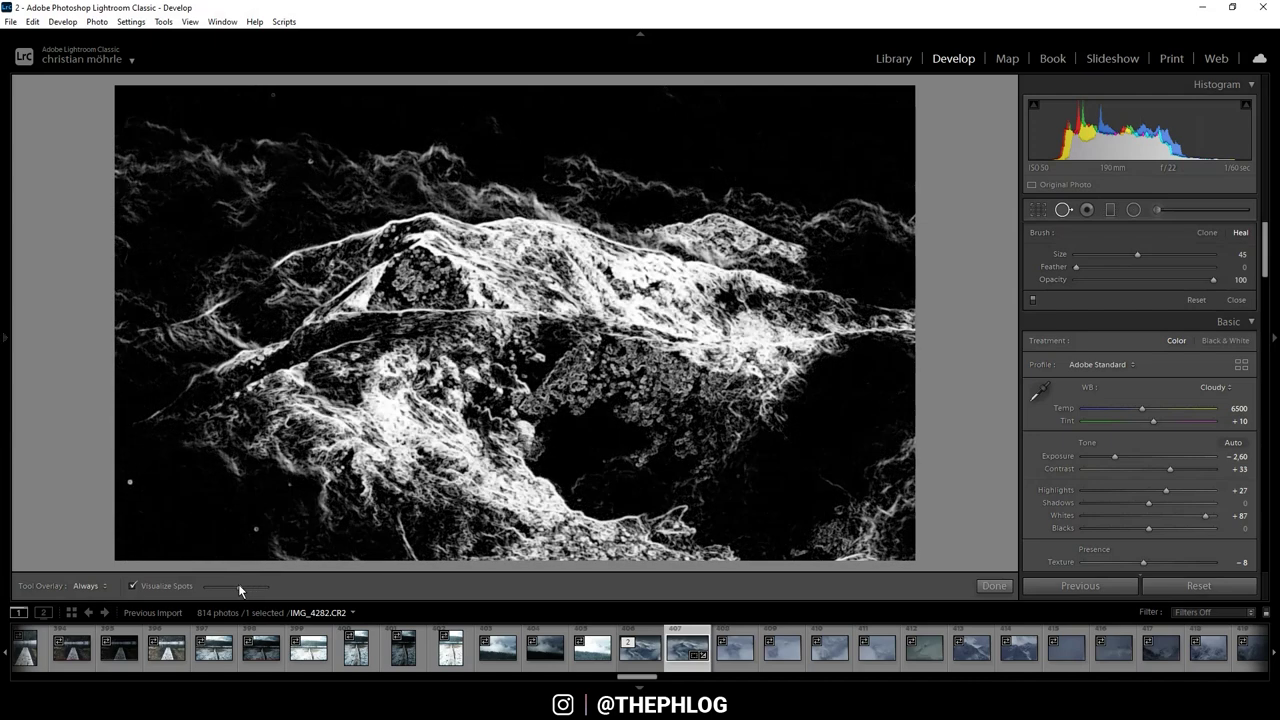
{"action": "left_click", "coordinate": [272, 94]}
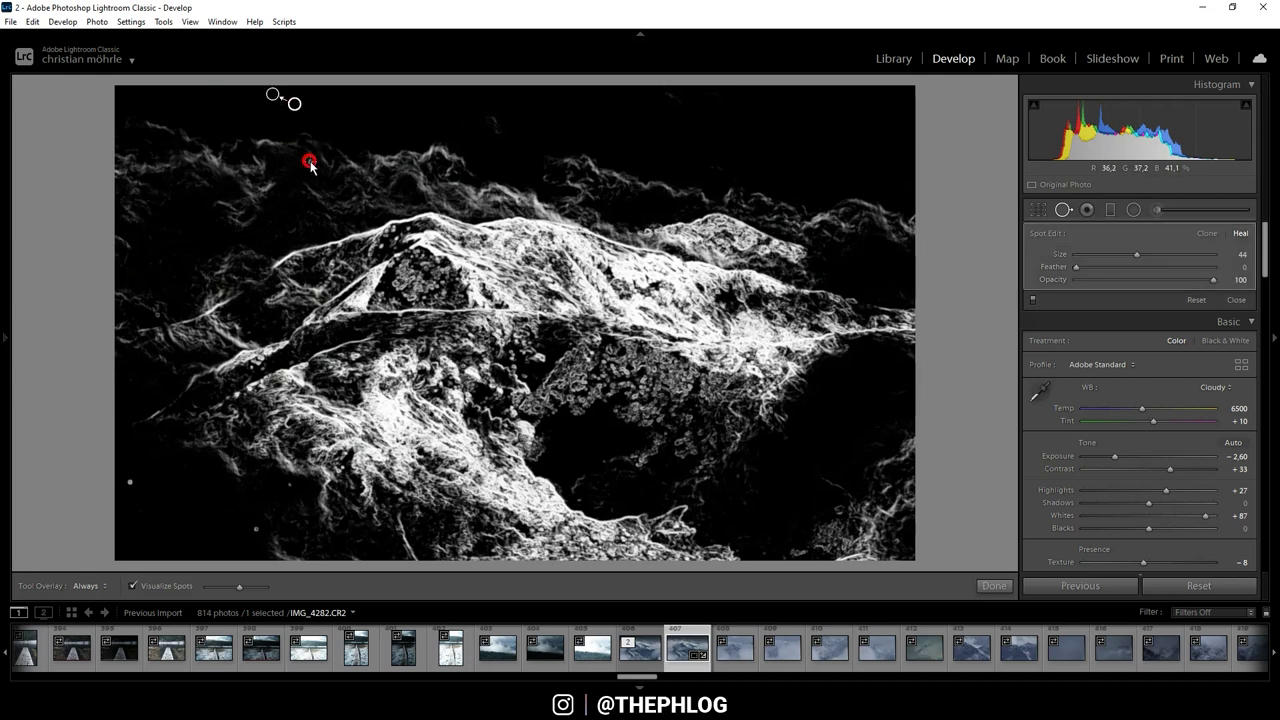
{"action": "left_click", "coordinate": [310, 161]}
{"action": "left_click", "coordinate": [130, 481]}
{"action": "key", "text": "q"}
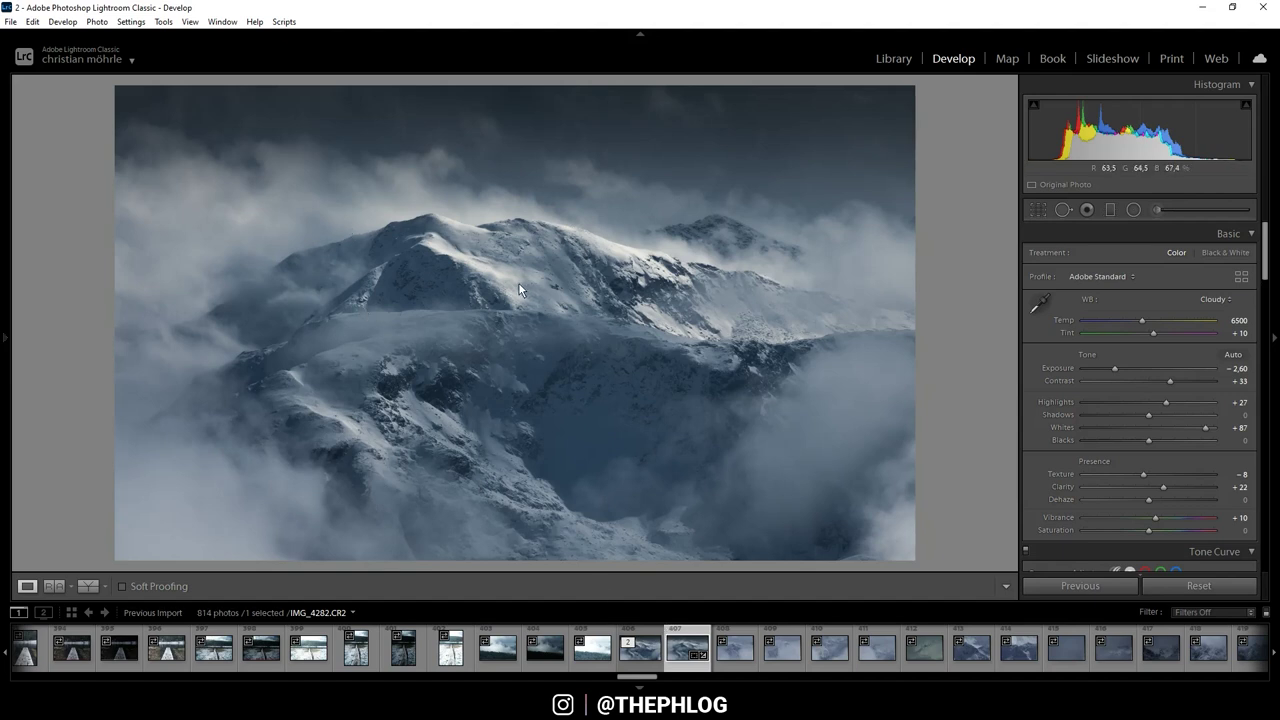
Step: Send the photo from the filmstrip to Color Efex Pro 4 via Edit In
{"action": "right_click", "coordinate": [679, 658]}
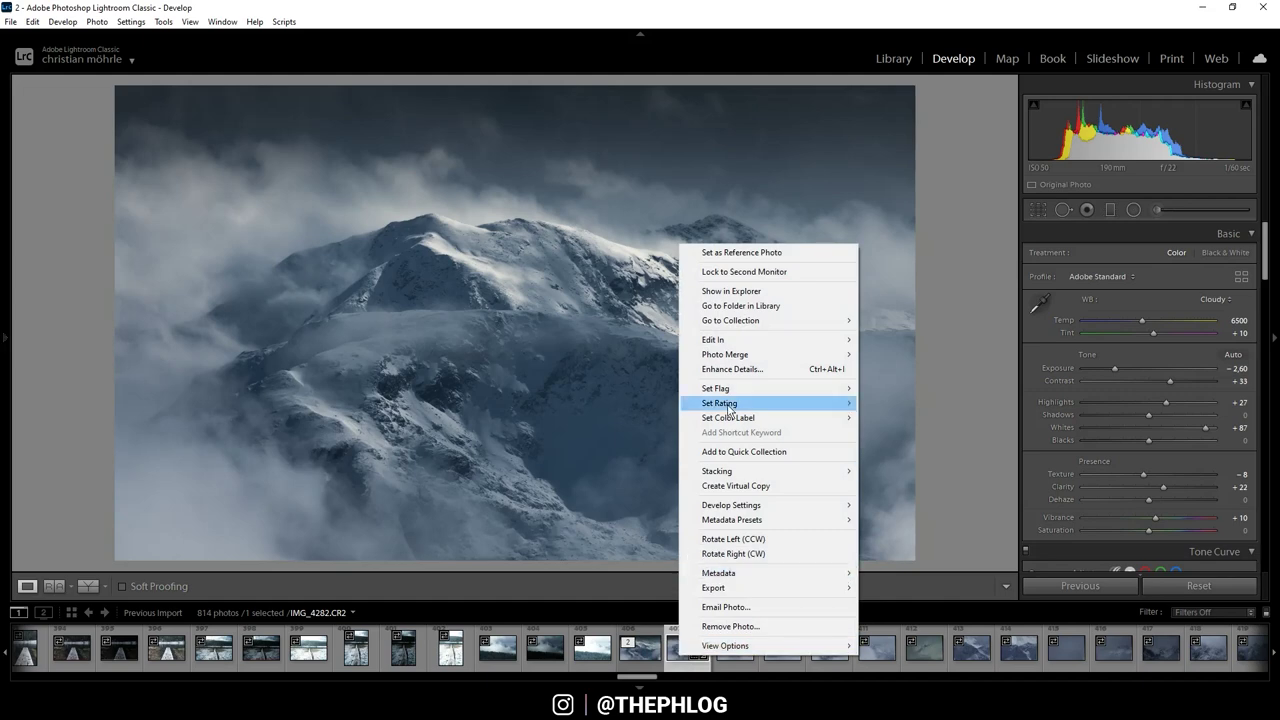
{"action": "mouse_move", "coordinate": [740, 344]}
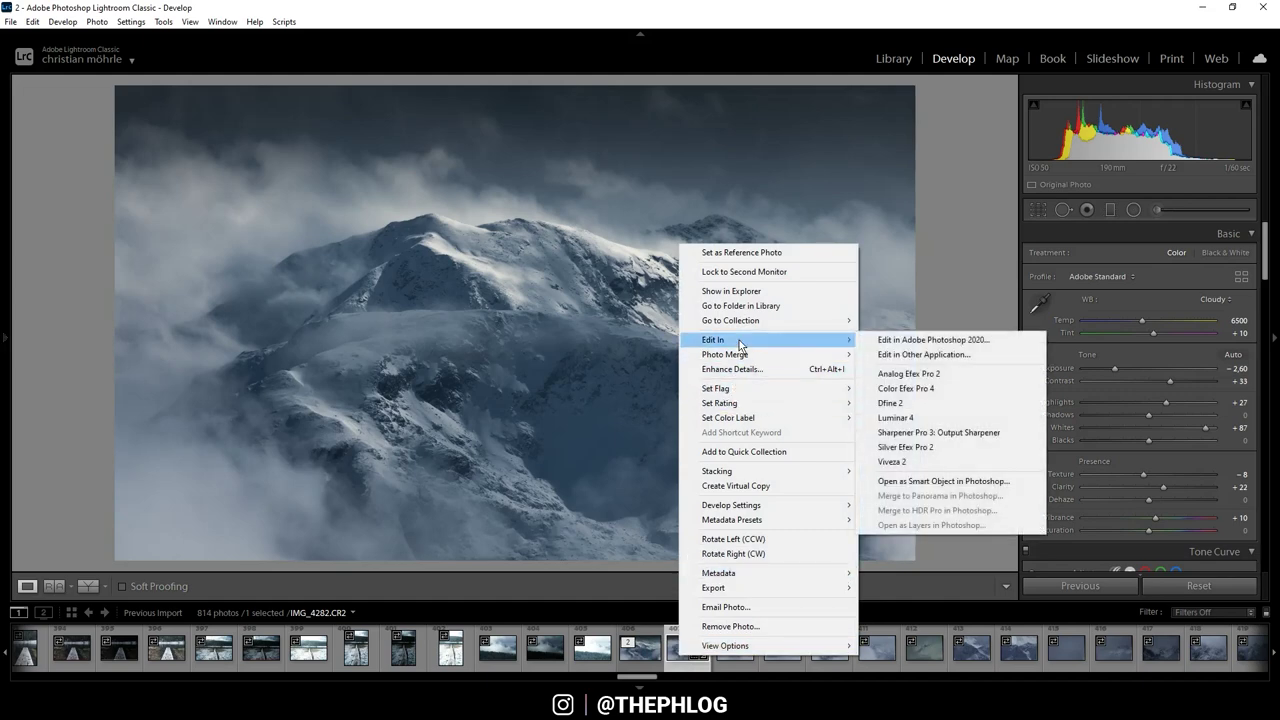
{"action": "left_click", "coordinate": [919, 390]}
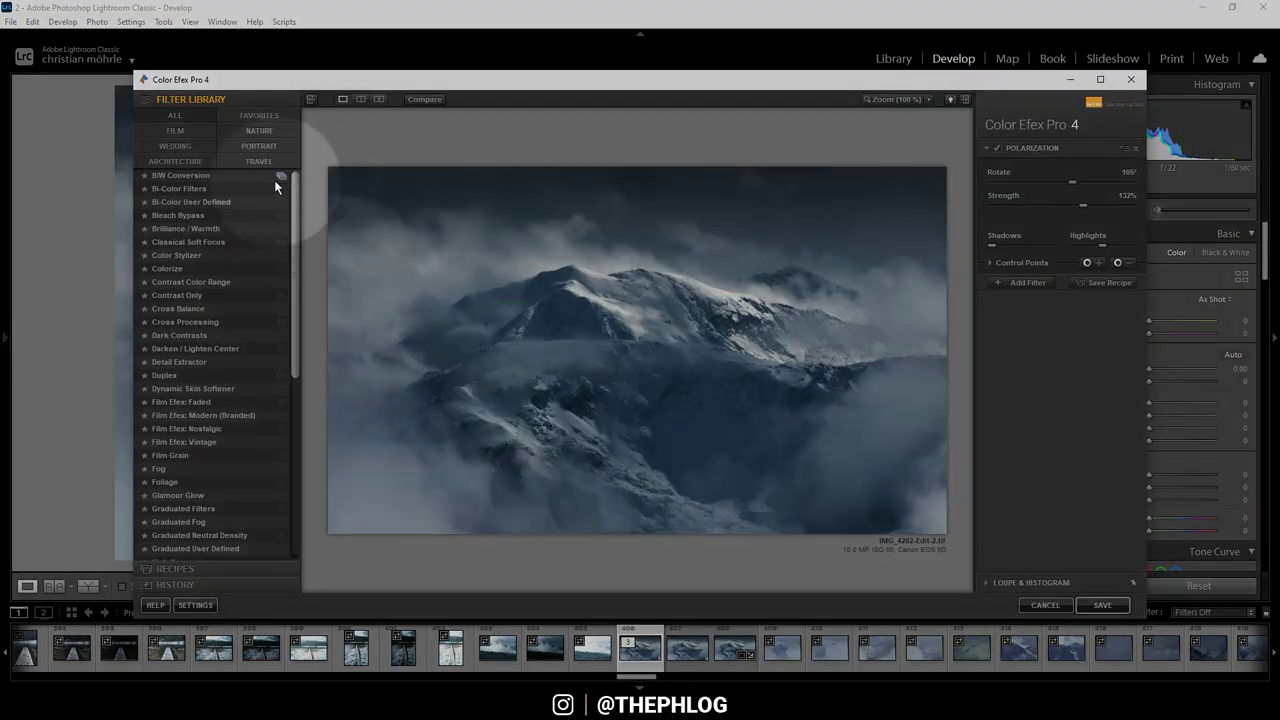
Step: Apply Classical Soft Focus using the Diffusion 1 method, then save the image back to Lightroom
{"action": "left_click", "coordinate": [182, 243]}
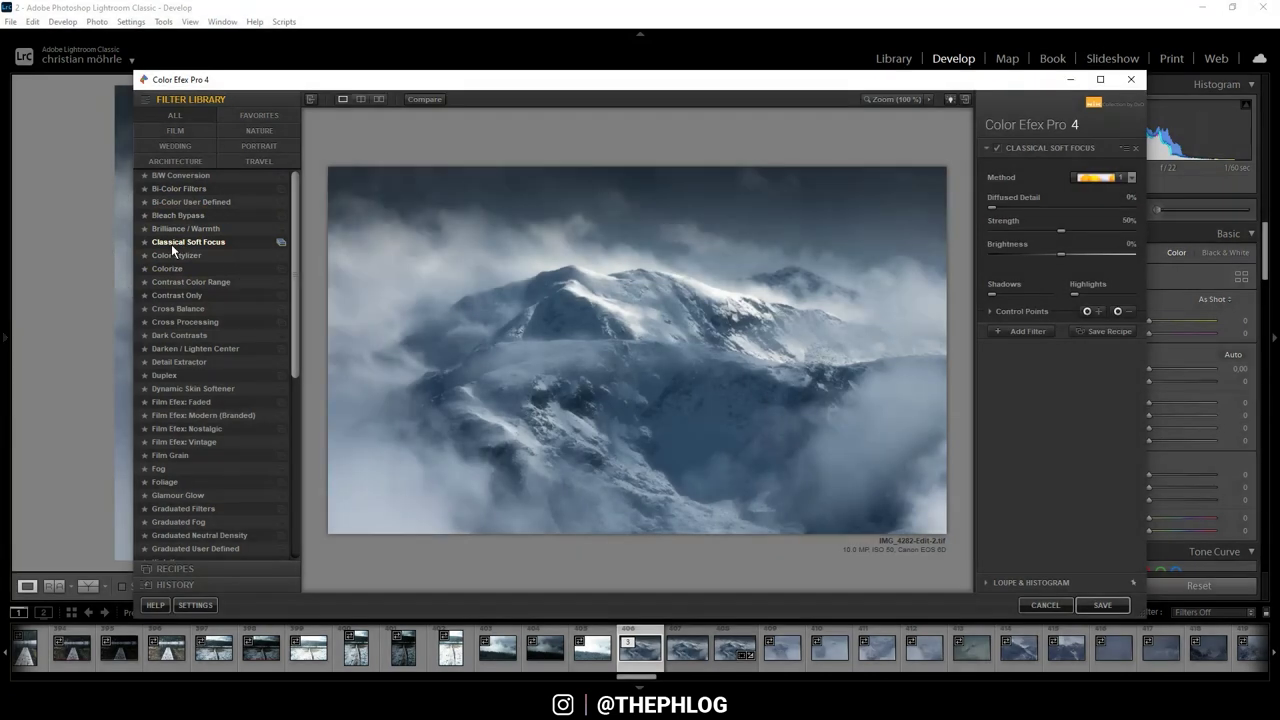
{"action": "left_click", "coordinate": [1085, 179]}
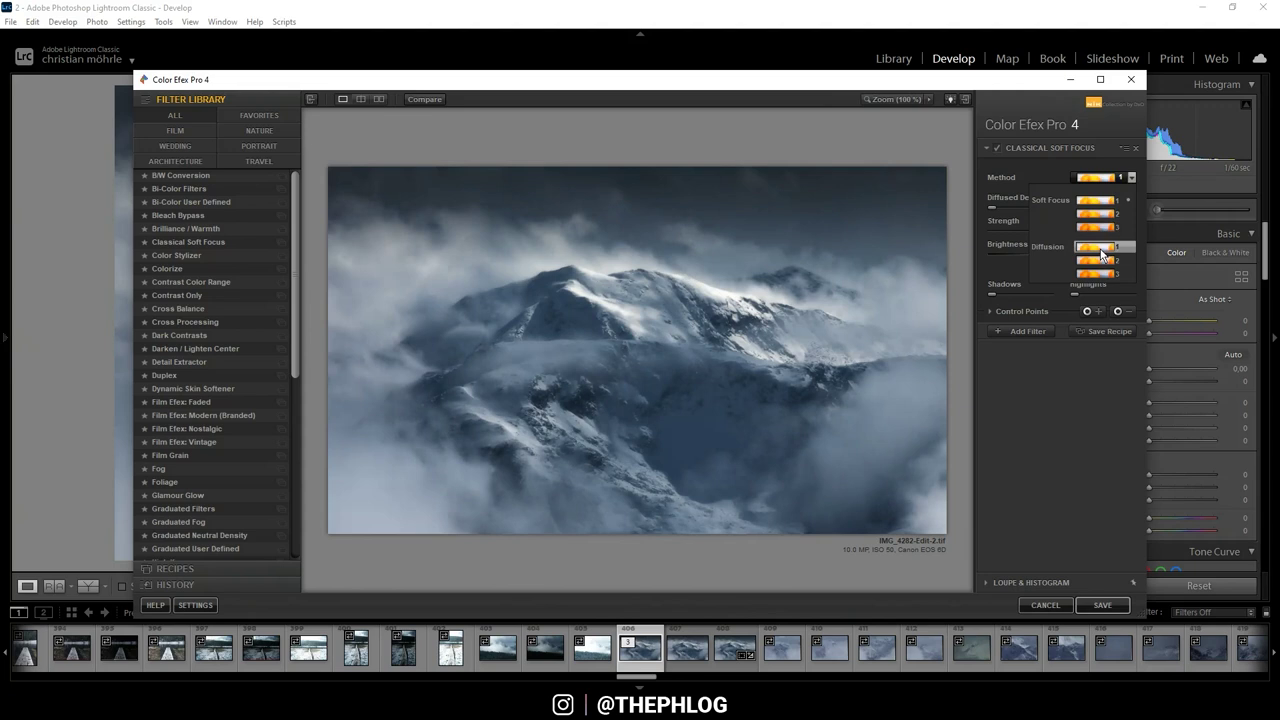
{"action": "left_click", "coordinate": [1101, 254]}
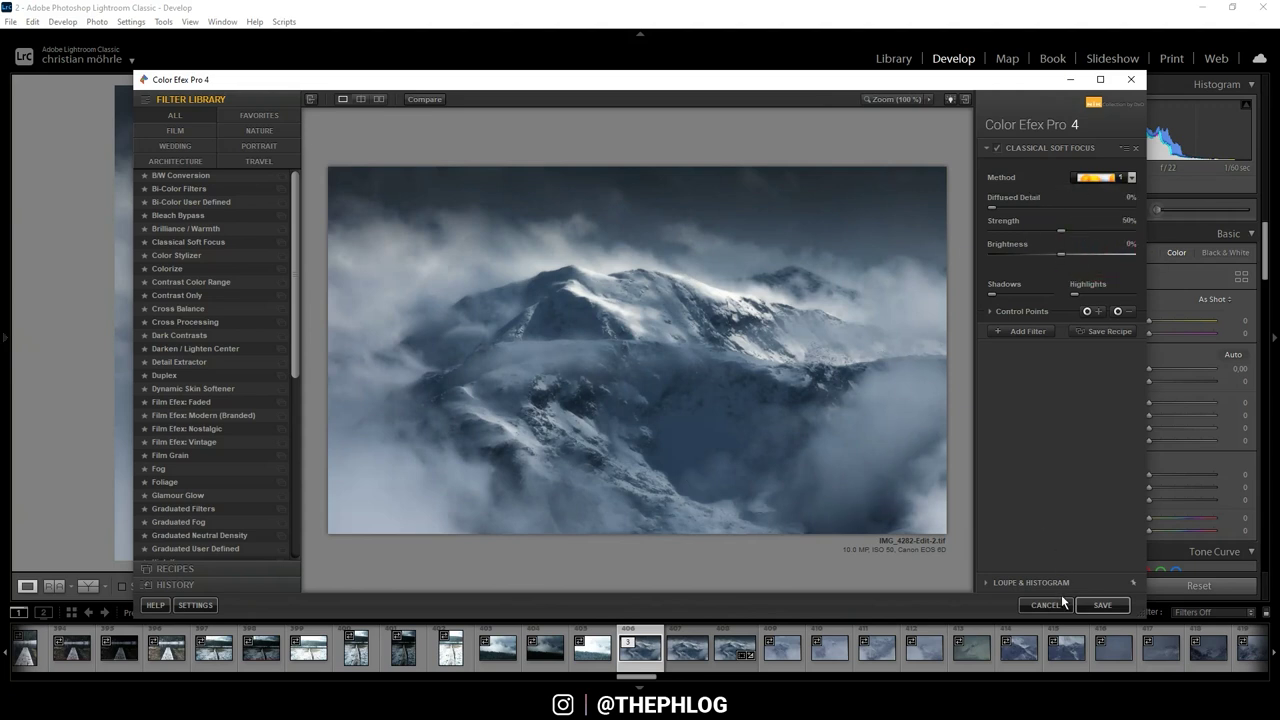
{"action": "left_click", "coordinate": [1101, 607]}
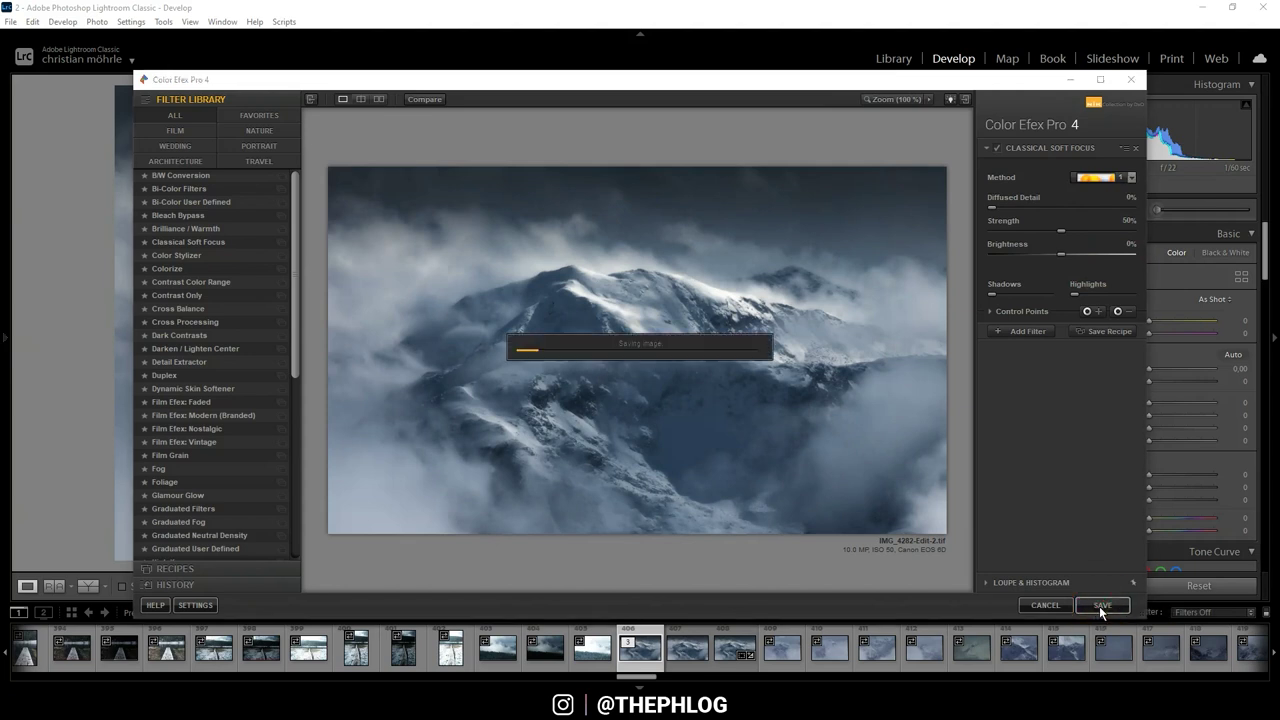